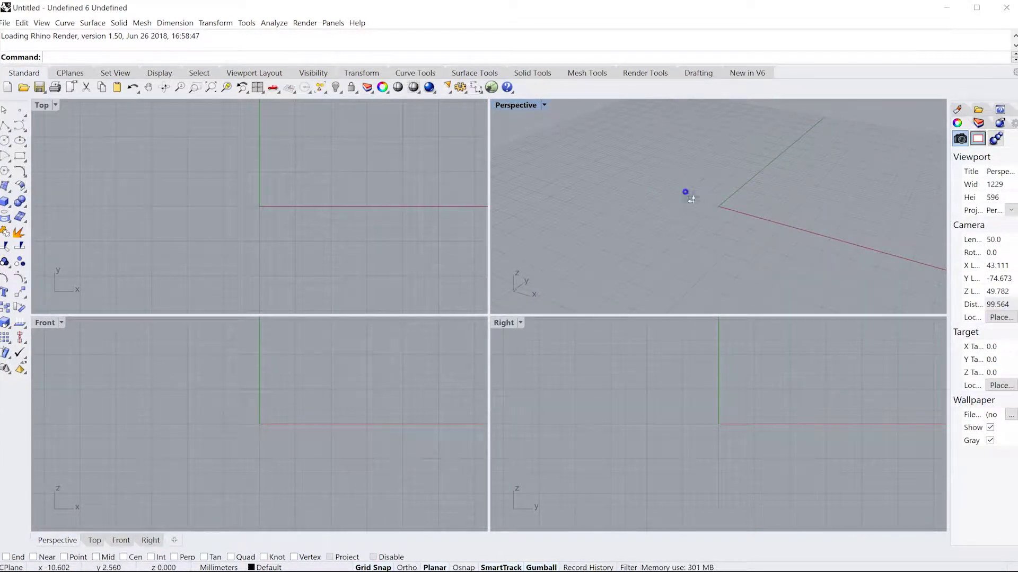
- Try orbiting and panning the Perspective view and panning the Top view, and maximize and restore the Perspective viewport
mouse_move(691, 198)
right_down()
mouse_move(721, 205)
mouse_move(705, 191)
right_up()
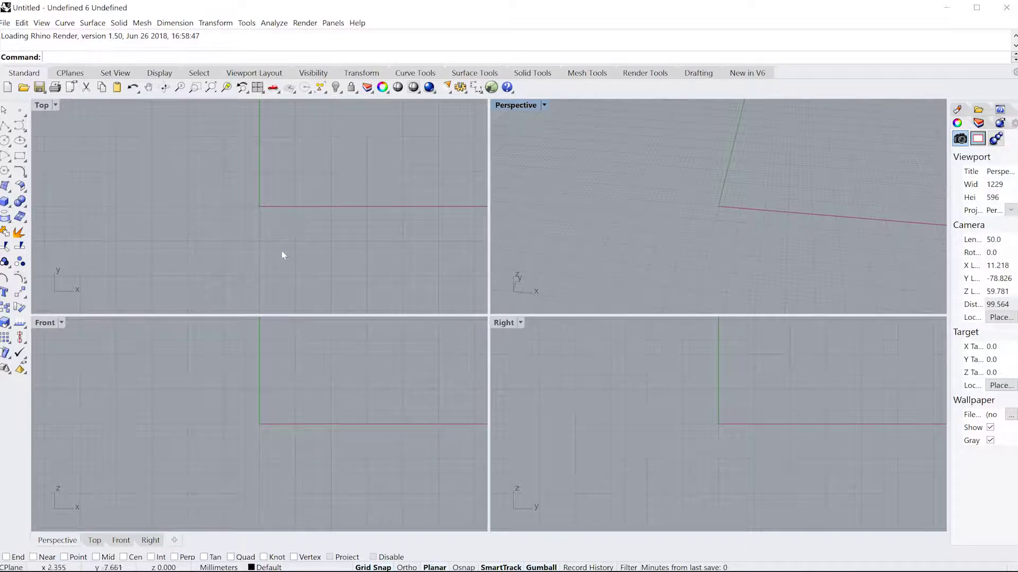
right_drag(221, 193, 278, 206)
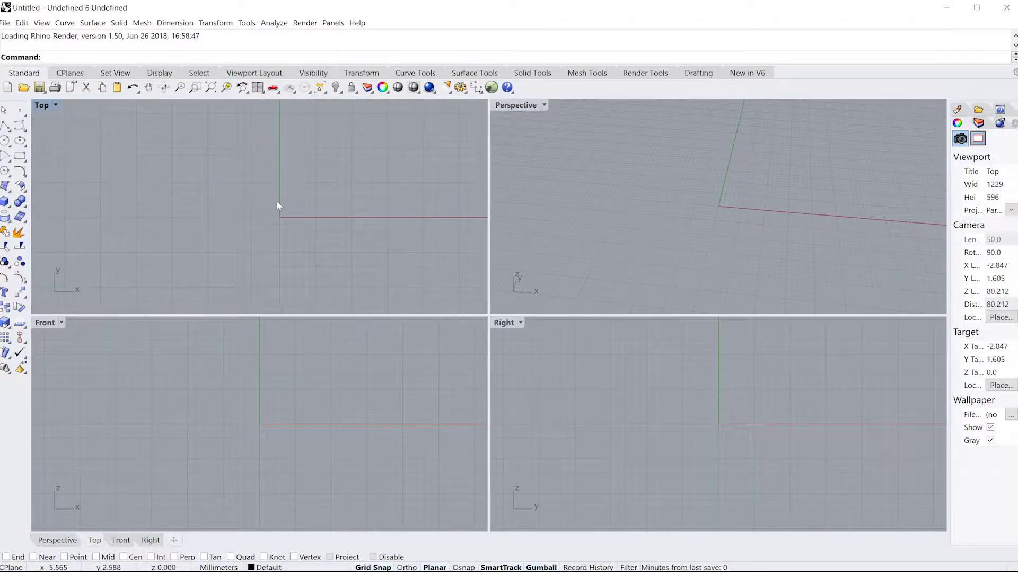
right_drag(691, 225, 638, 228)
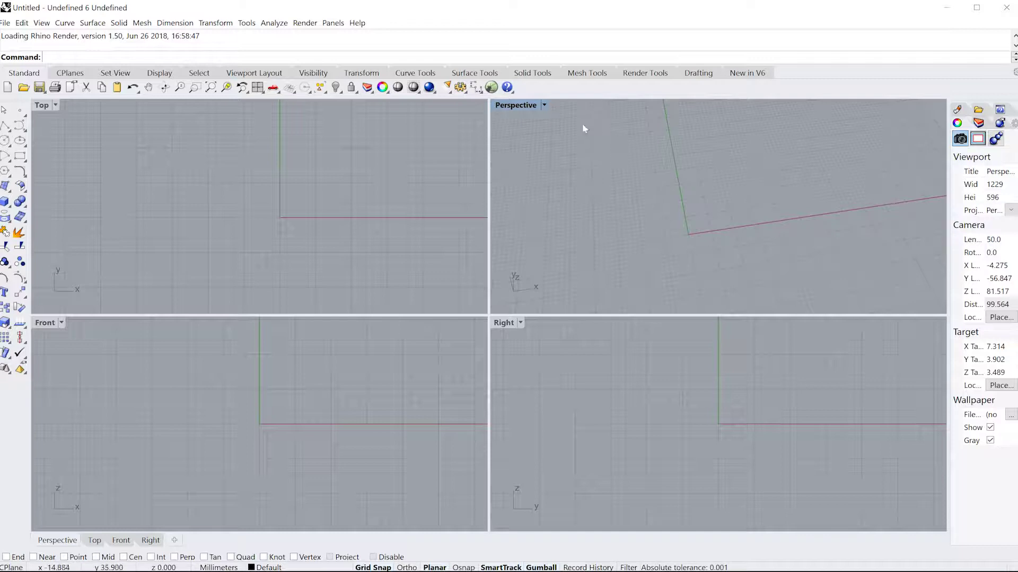
double_click(523, 106)
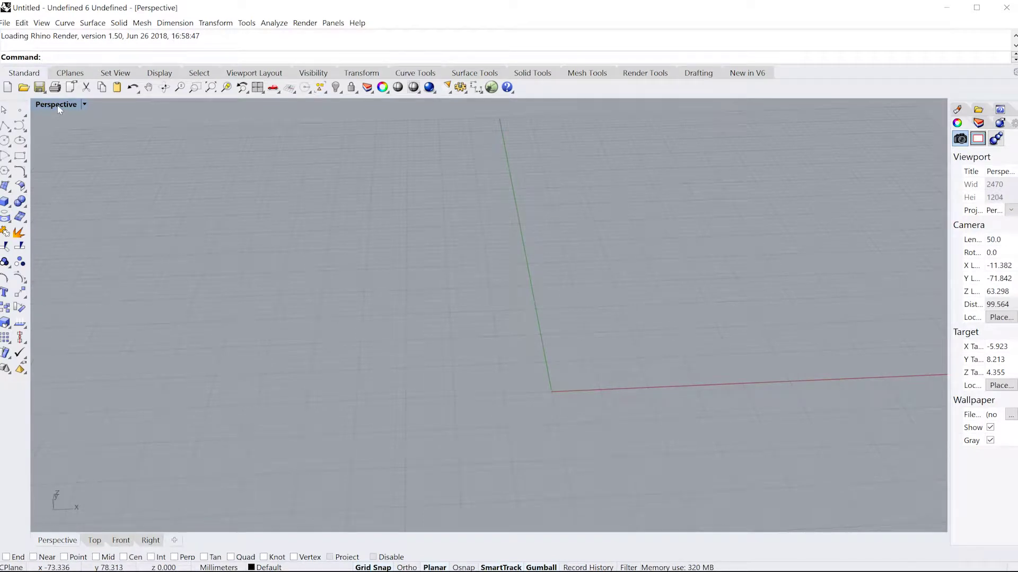
double_click(56, 105)
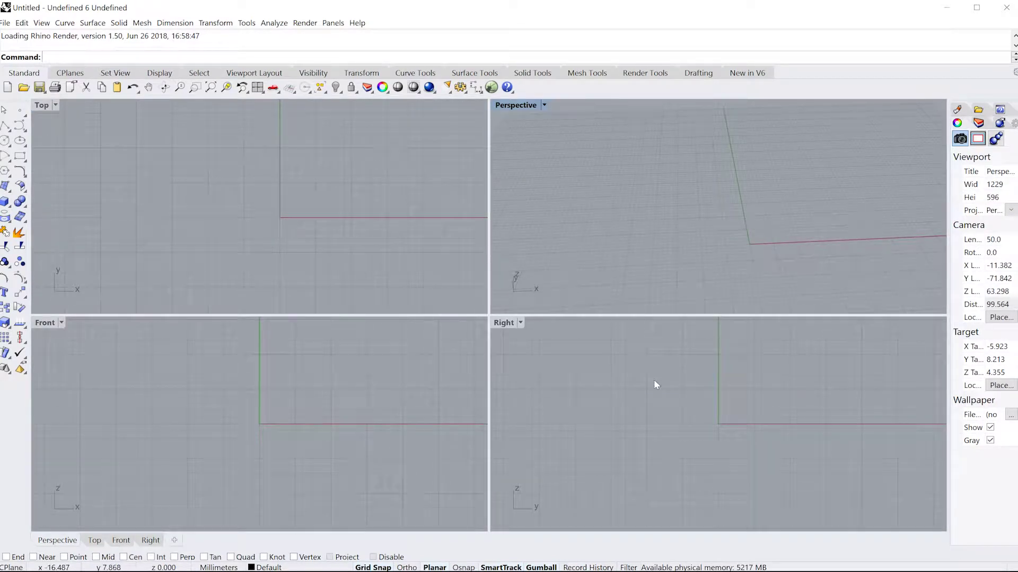
right_drag(747, 188, 741, 230)
shift+right_drag(802, 232, 786, 219)
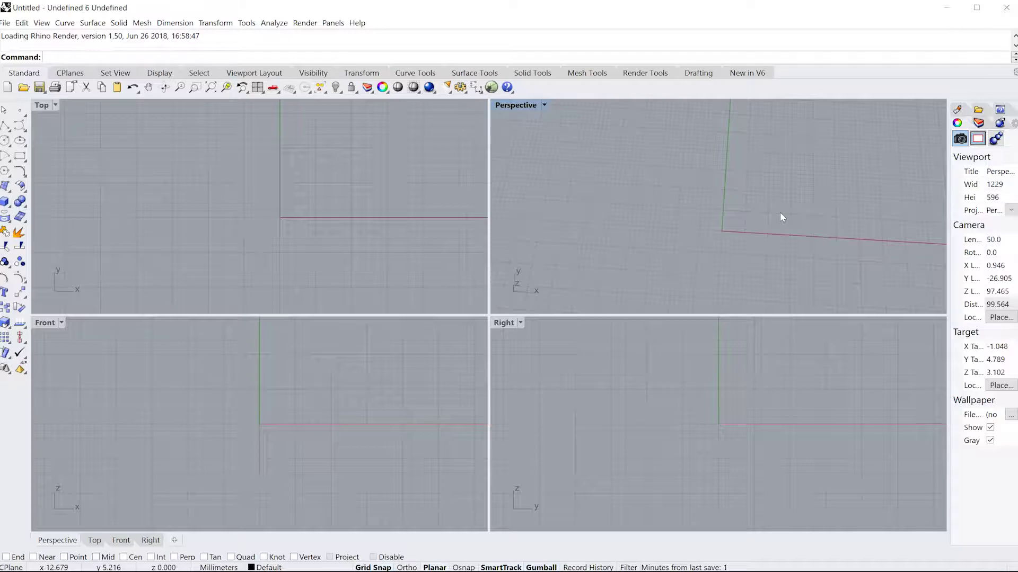
- Set the major grid line interval of the Perspective viewport to 10 with the Grid command
text(g)
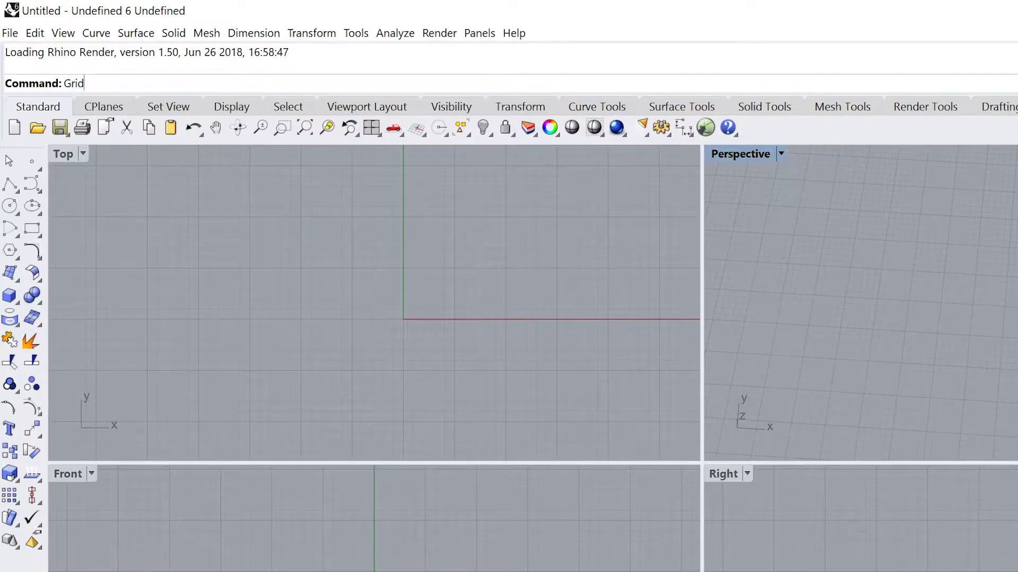
key(Return)
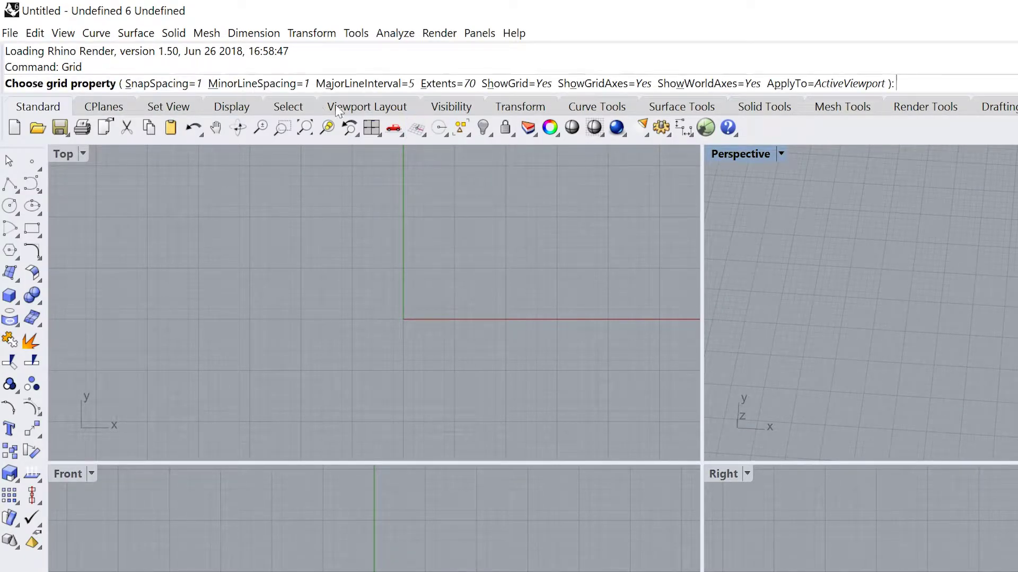
mouse_move(1004, 327)
right_down()
mouse_move(1006, 265)
mouse_move(1004, 330)
right_up()
click(348, 84)
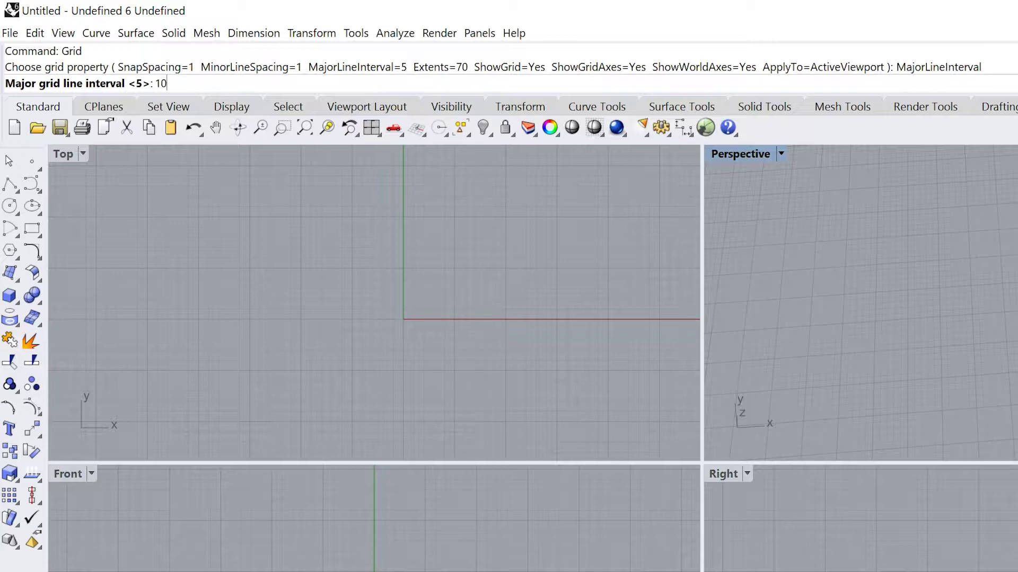
key(Return)
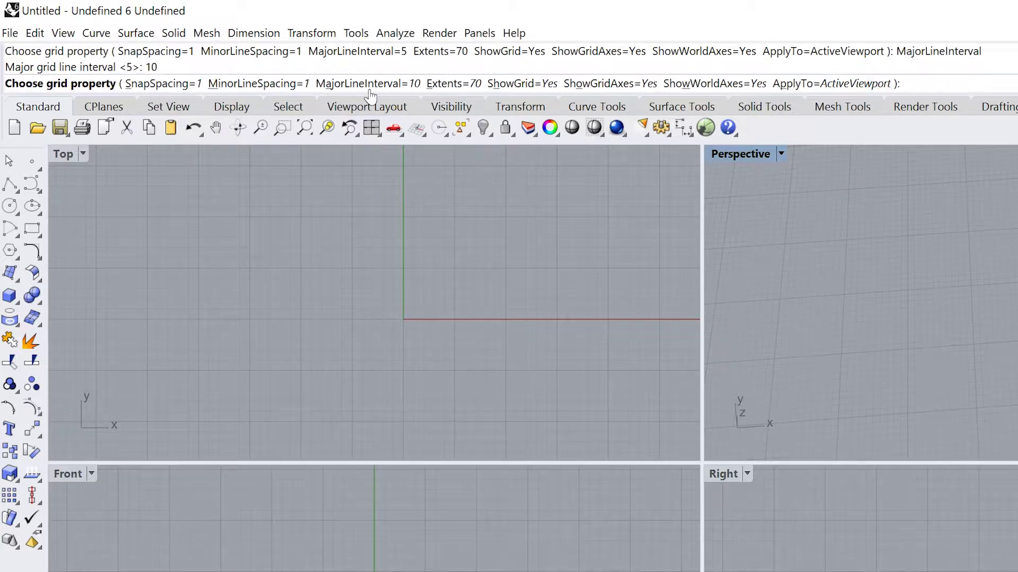
- Set the minor grid line spacing of the Perspective viewport to 5 and inspect the grid around the origin
click(258, 84)
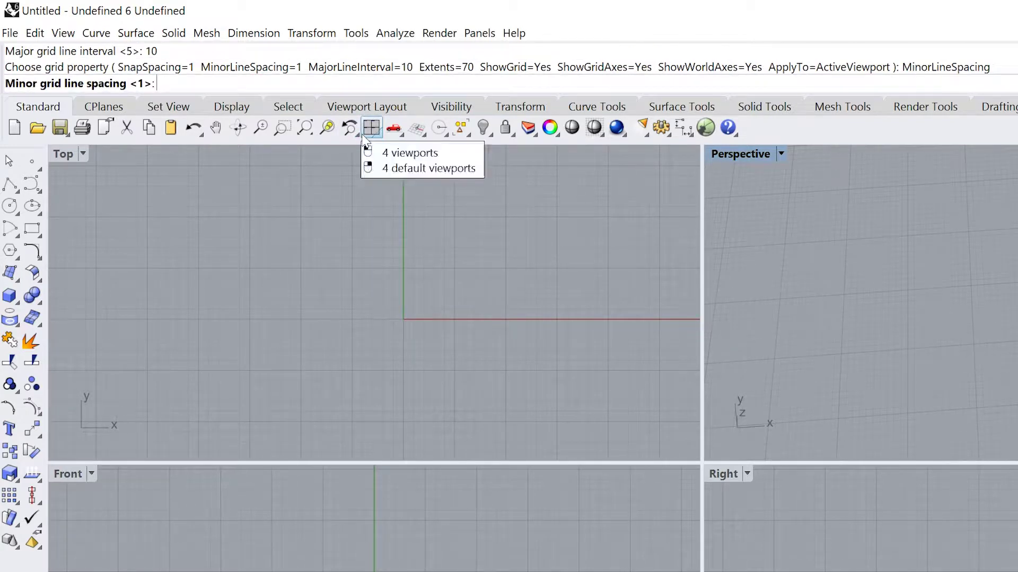
text(5)
key(Return)
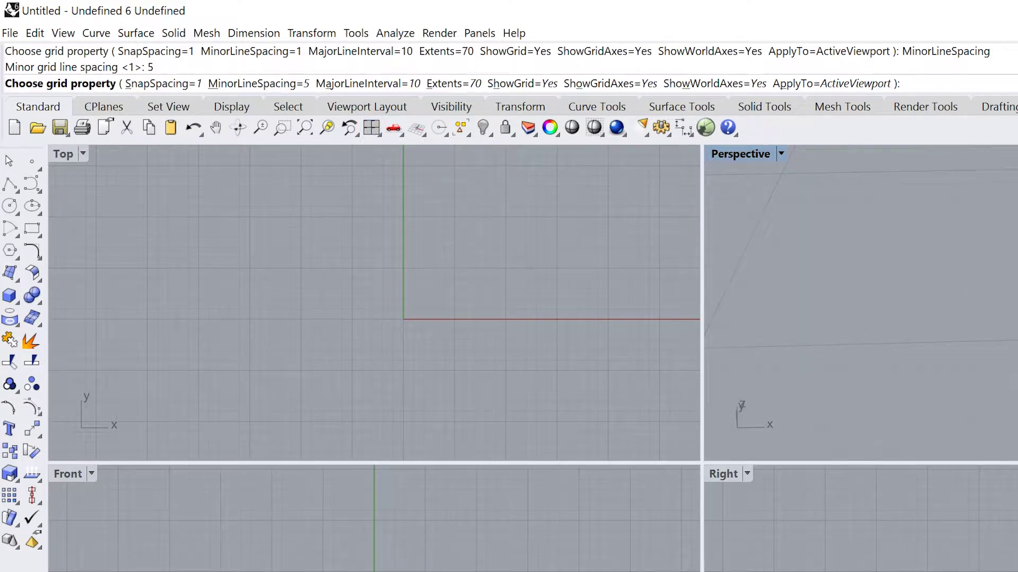
right_drag(860, 302, 912, 255)
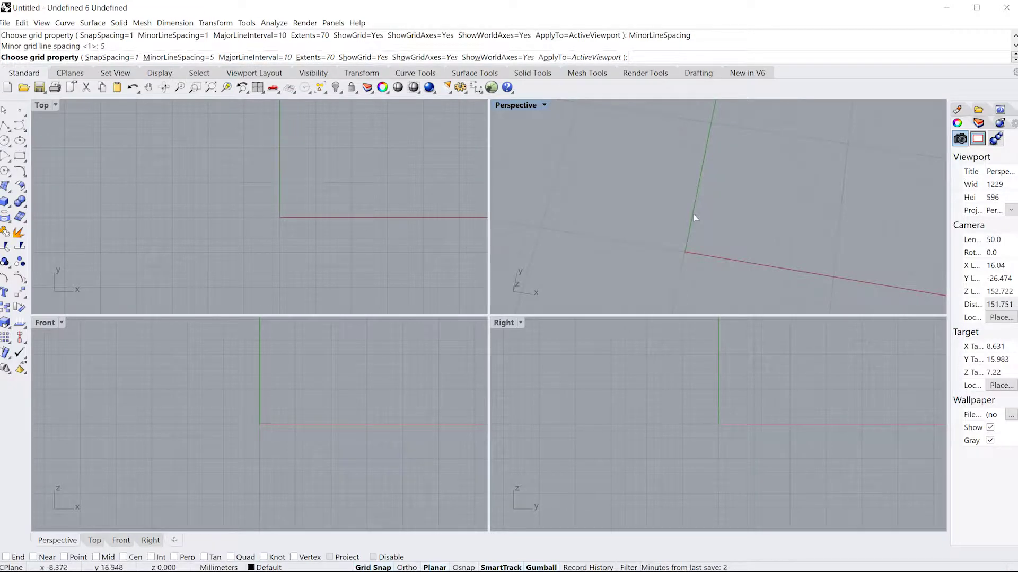
right_drag(692, 218, 698, 272)
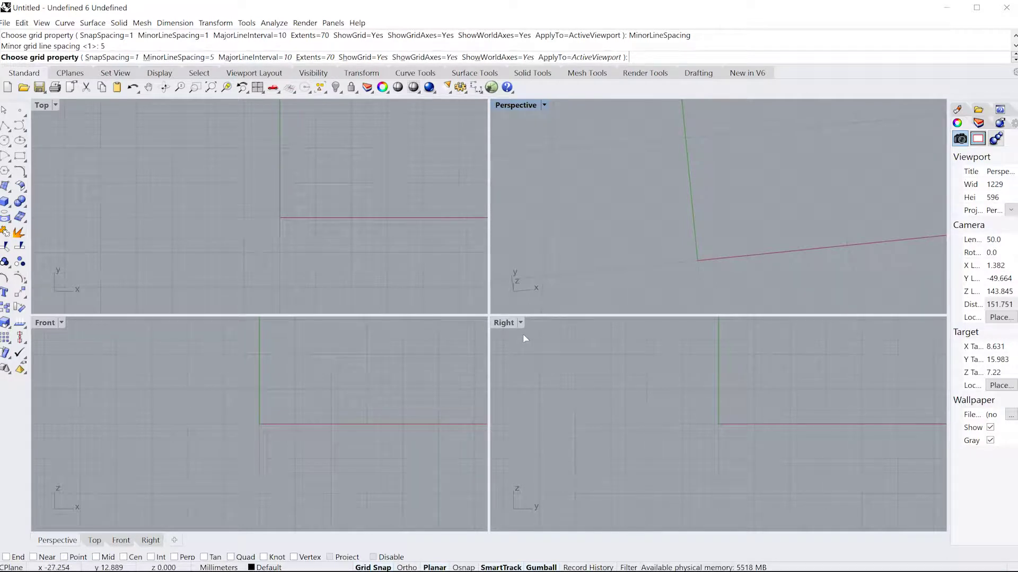
- Change the document's model units to Inches with the Units command
text(unit)
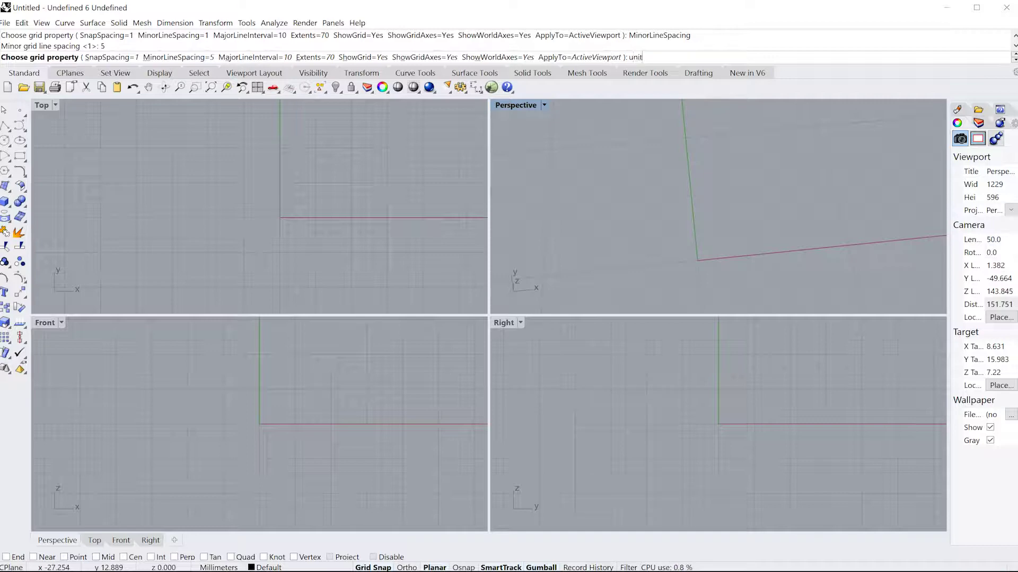
text(s)
key(Return)
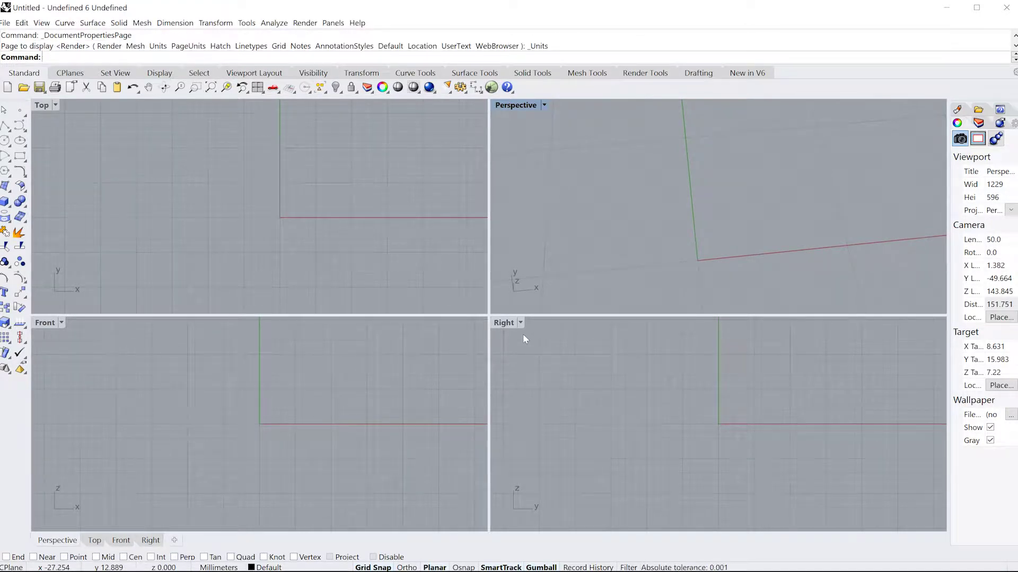
text(Units)
key(Return)
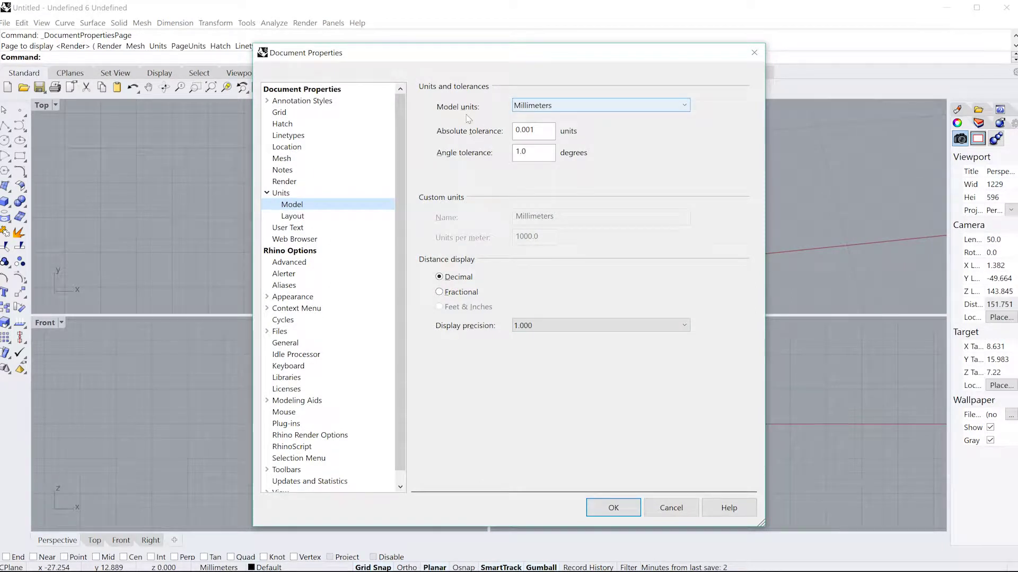
click(532, 108)
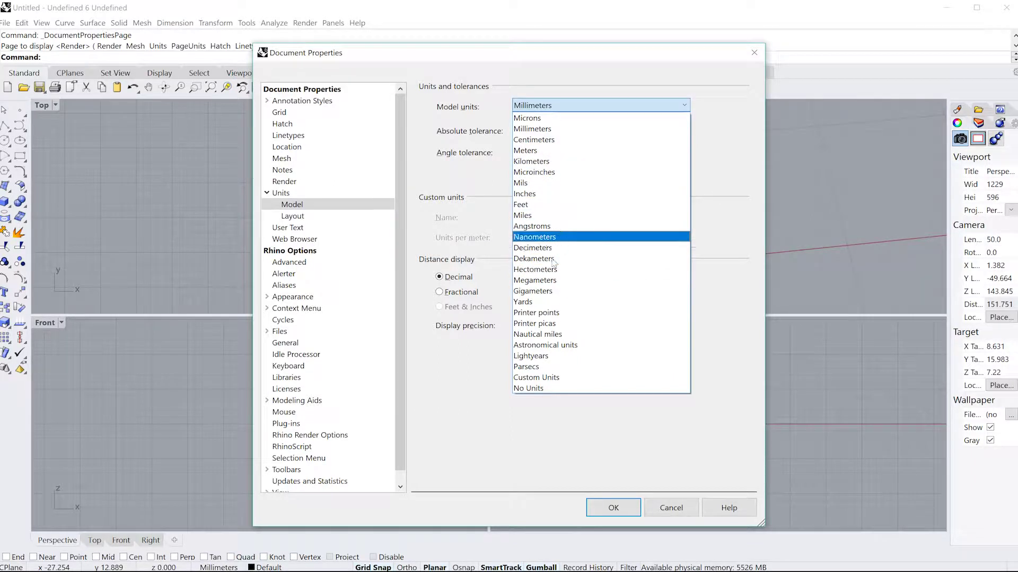
click(525, 194)
click(614, 507)
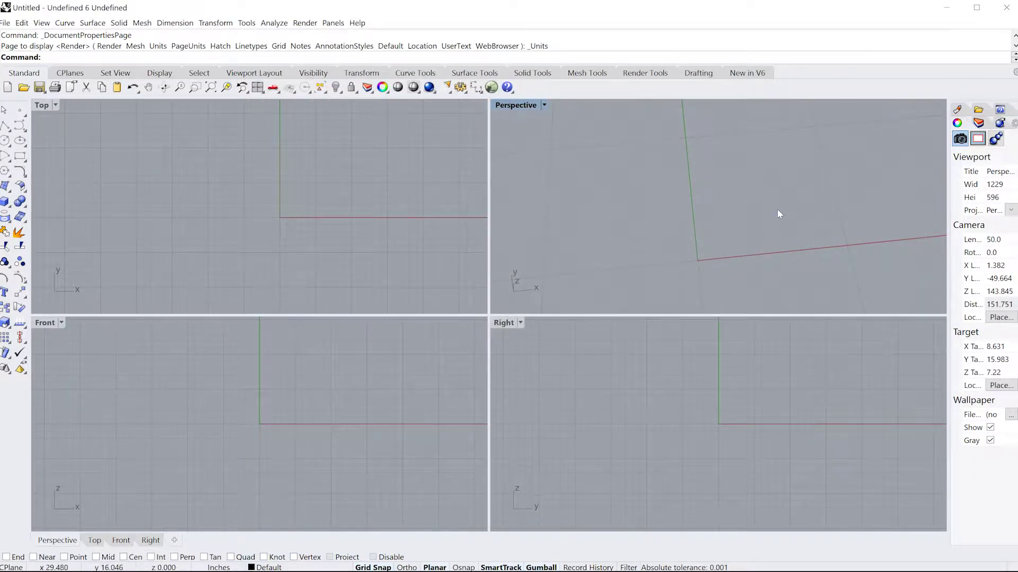
- Draw a closed, irregular five-sided polyline on the ground plane in the Perspective view, starting at the origin
right_drag(778, 214, 729, 260)
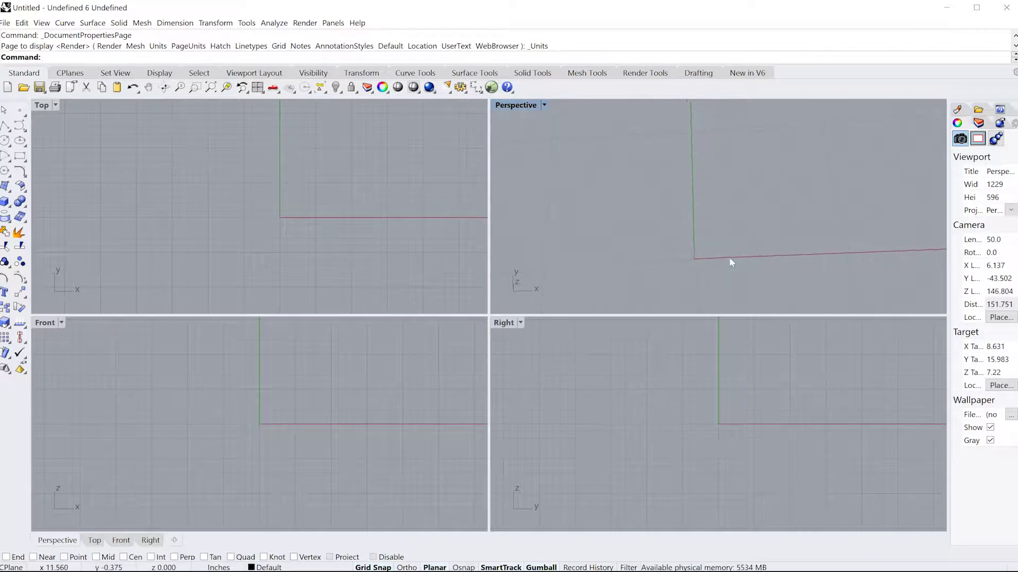
click(5, 126)
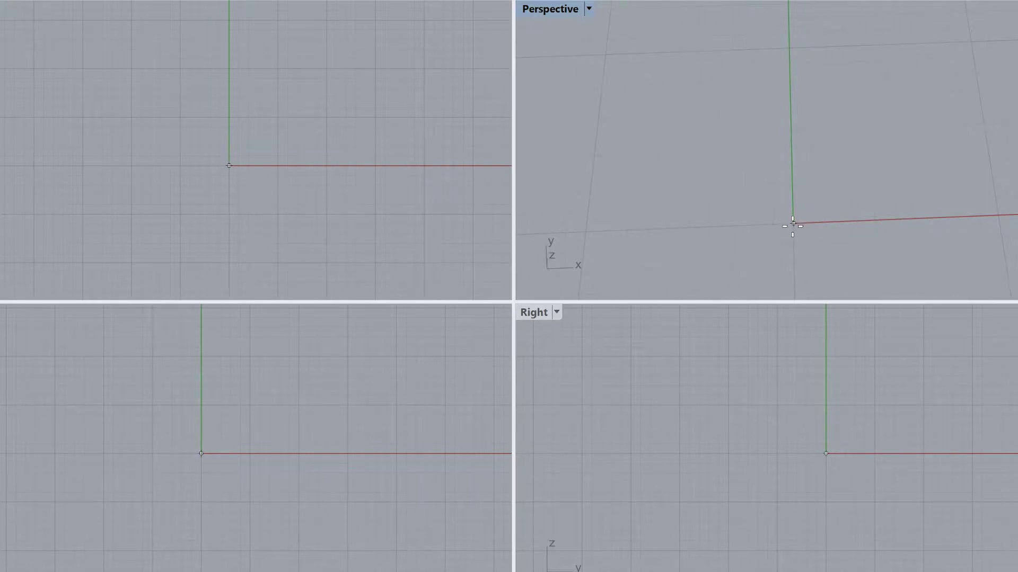
scroll(793, 226, up, 5)
click(792, 216)
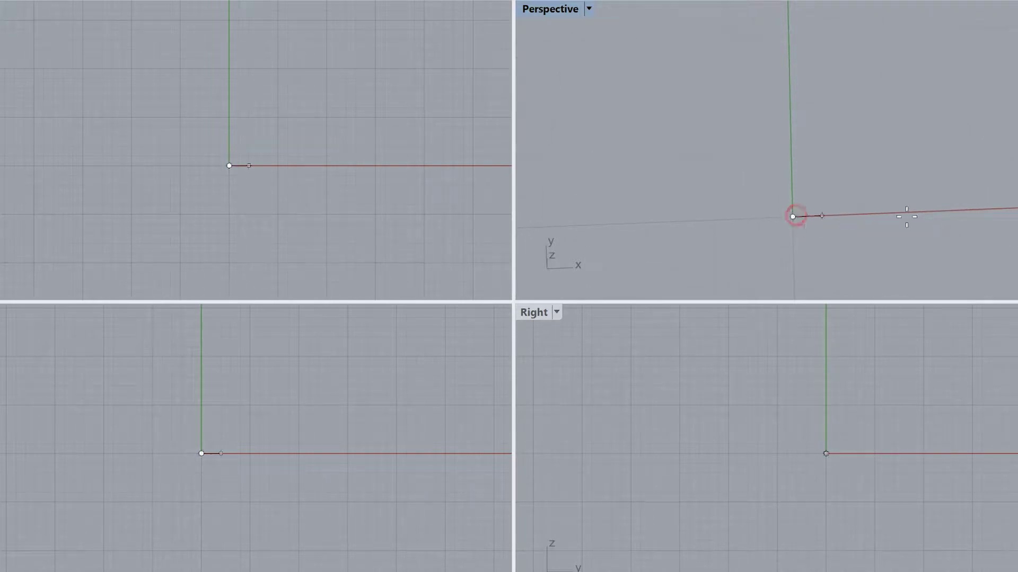
right_drag(1013, 166, 960, 165)
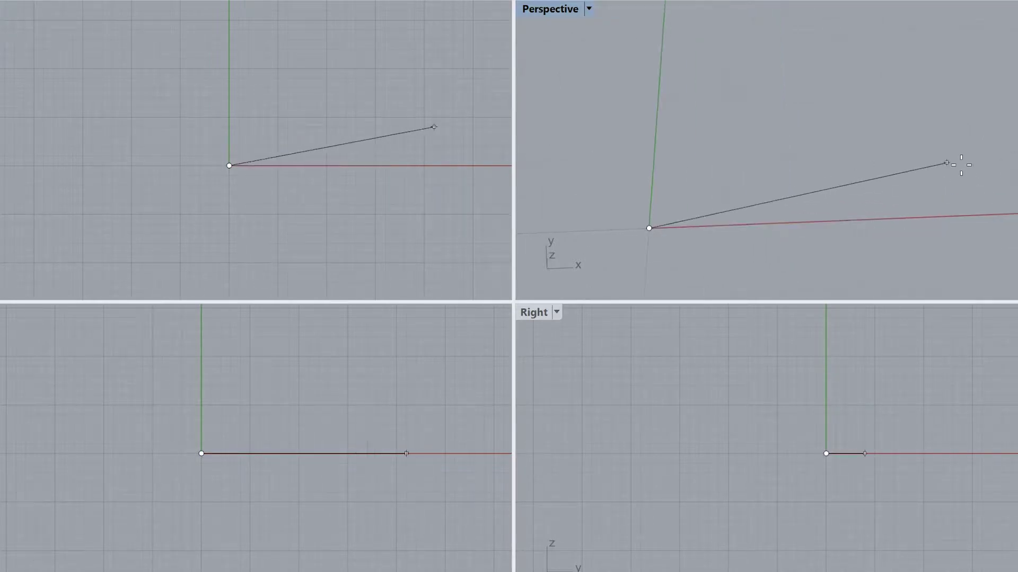
click(931, 151)
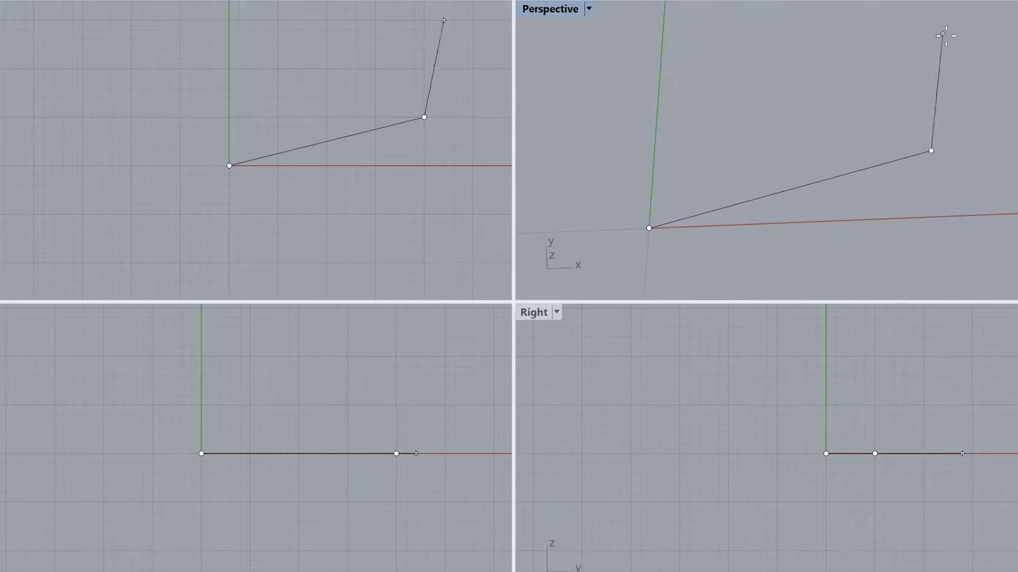
click(943, 33)
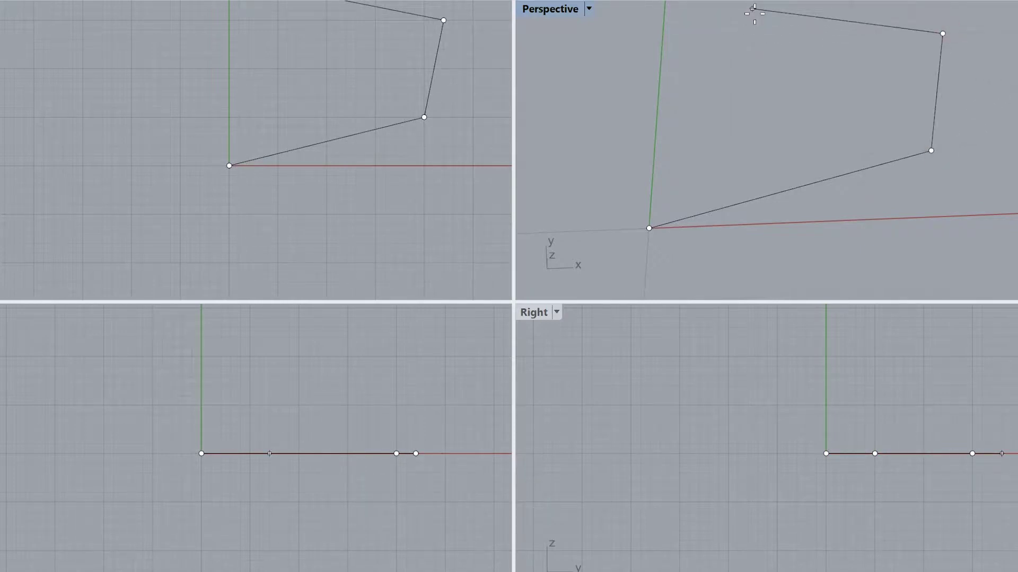
click(752, 8)
click(602, 114)
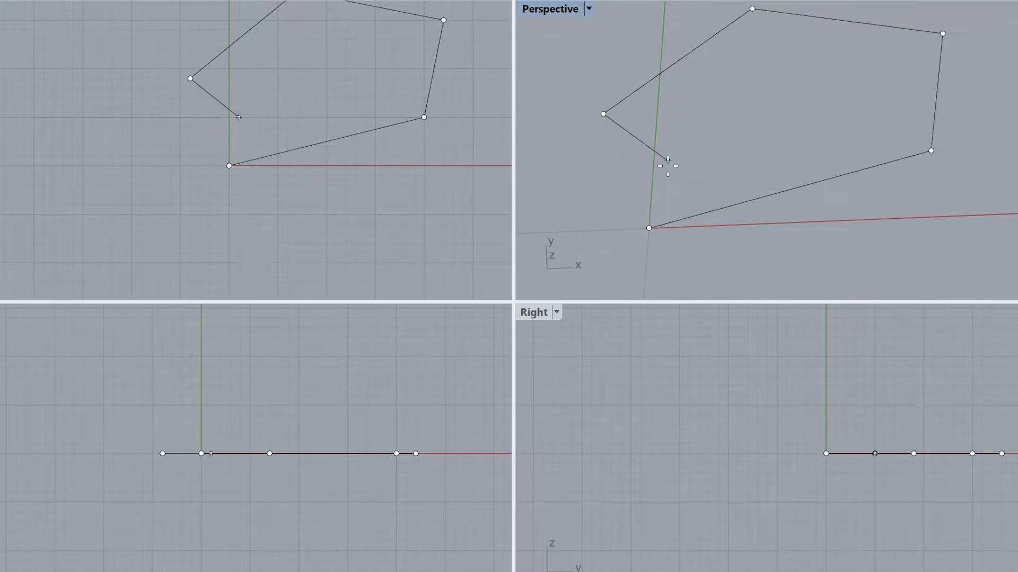
text(c)
key(Return)
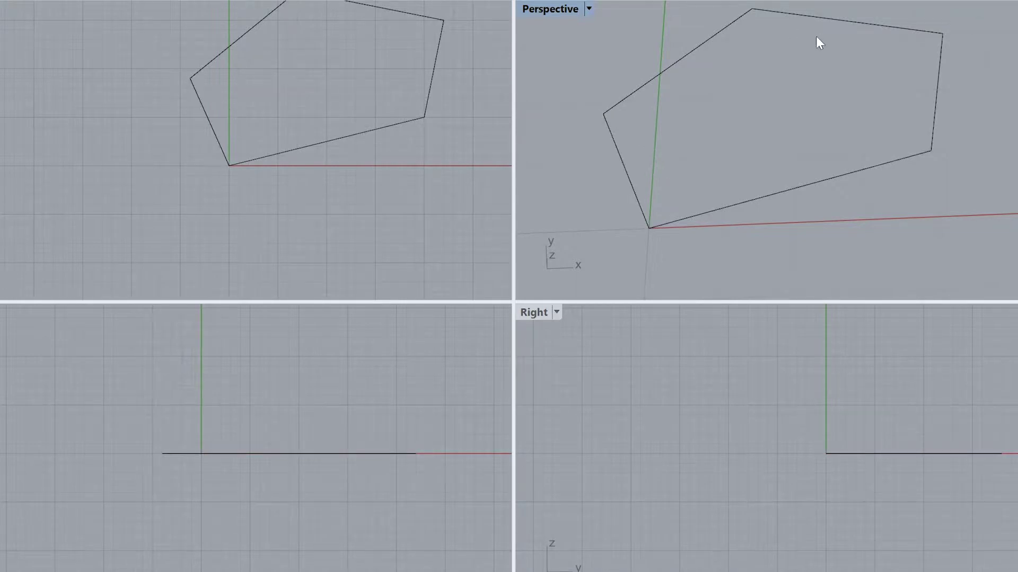
- Select the closed five-sided polyline in the Perspective view and start extruding it upward with the ExtrudeCrv command
right_drag(818, 52, 851, 116)
scroll(818, 112, down, 4)
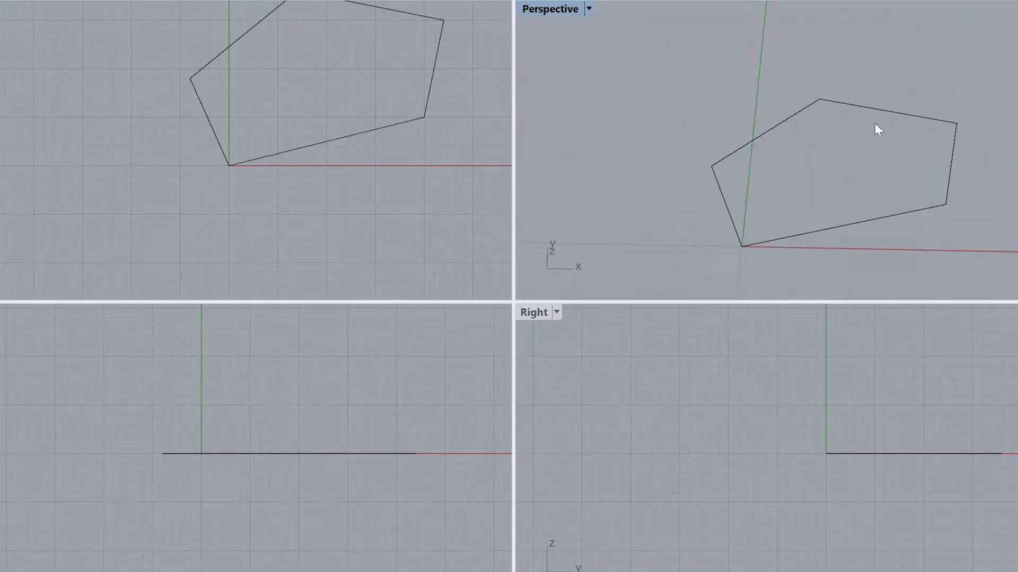
mouse_move(857, 133)
right_down()
mouse_move(820, 184)
mouse_move(920, 106)
mouse_move(864, 171)
mouse_move(837, 146)
mouse_move(850, 121)
right_up()
click(850, 121)
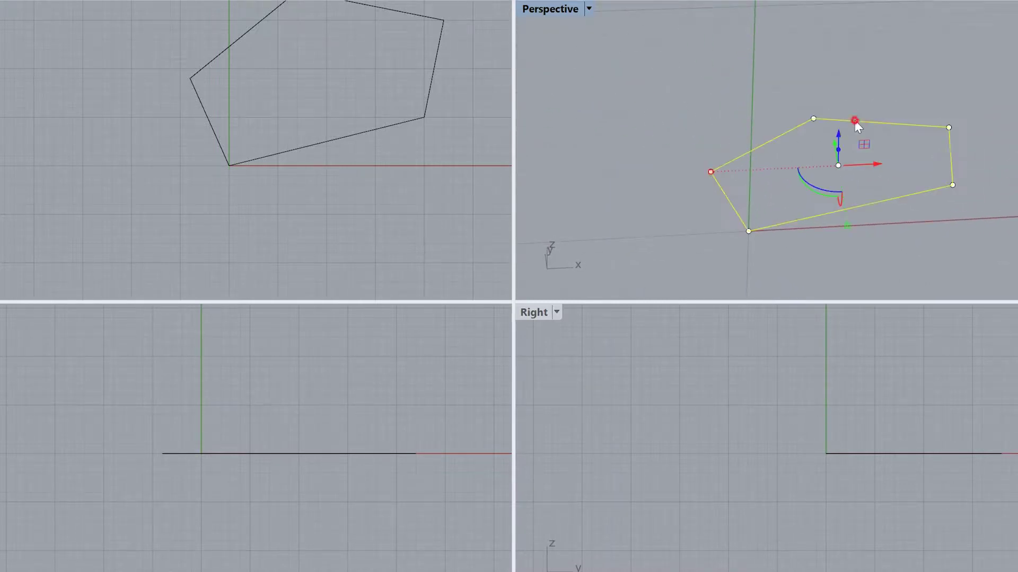
right_drag(907, 181, 861, 185)
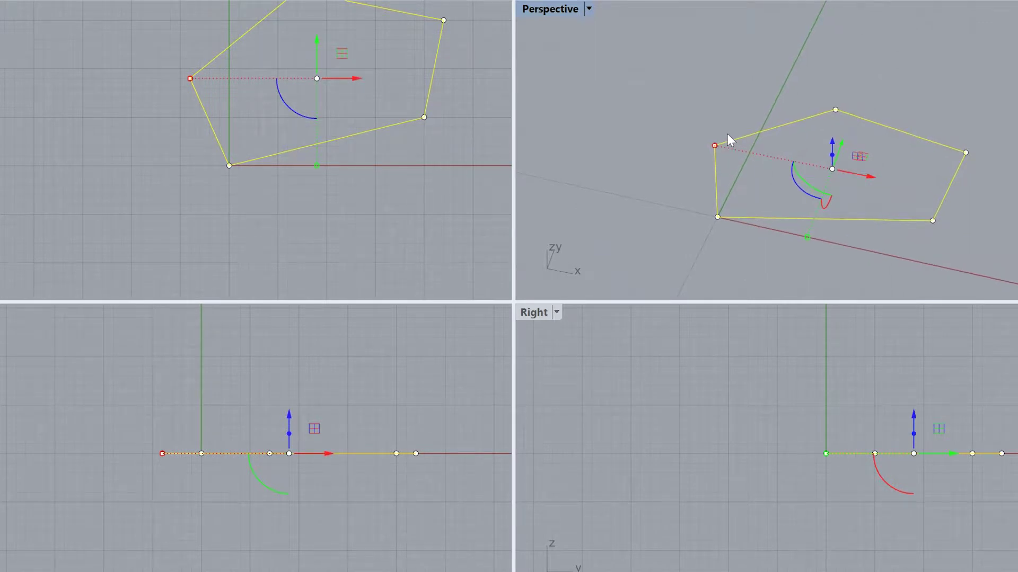
text(aretru)
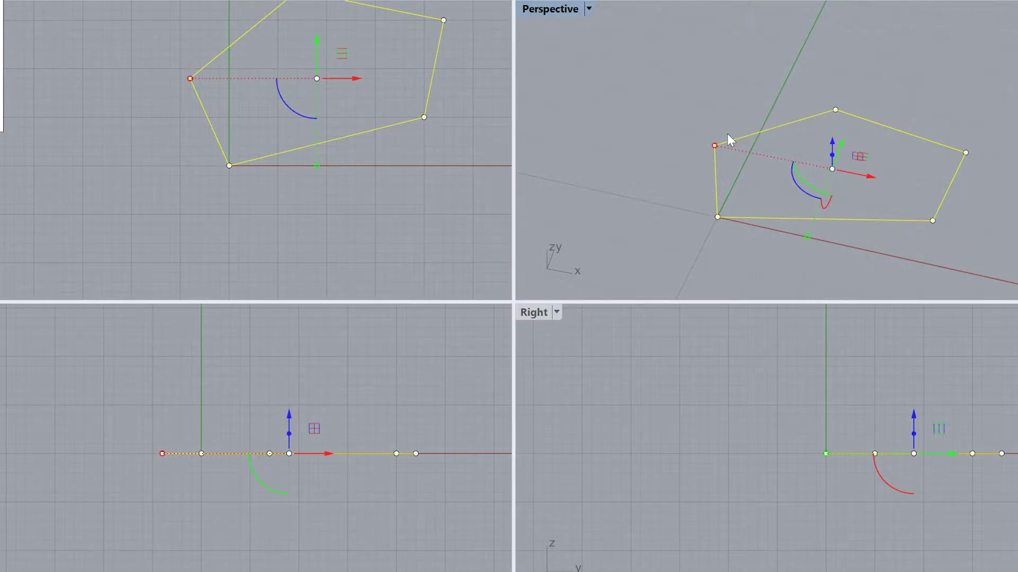
key(Return)
drag(843, 126, 816, 100)
right_drag(816, 101, 790, 136)
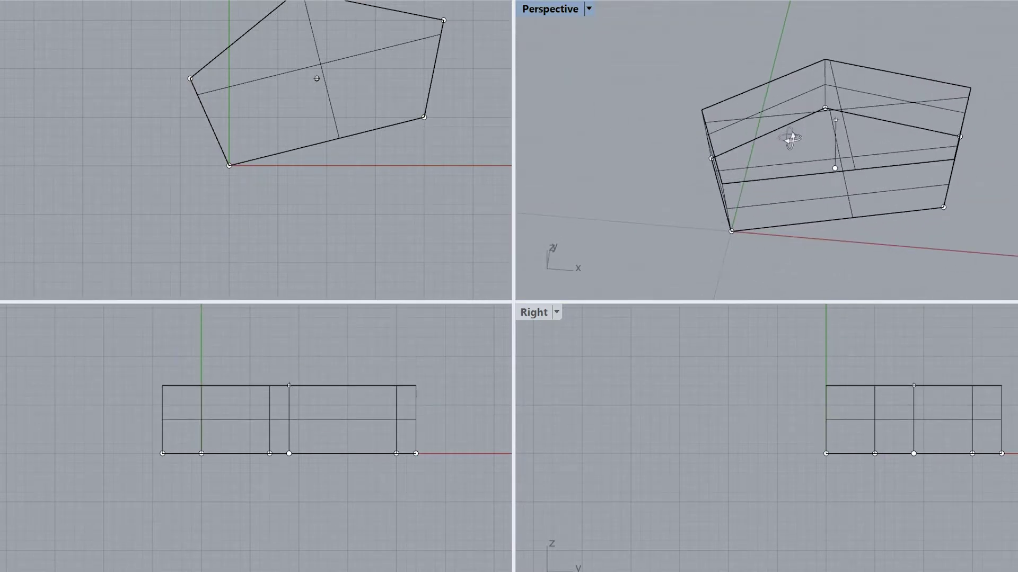
right_drag(845, 118, 898, 95)
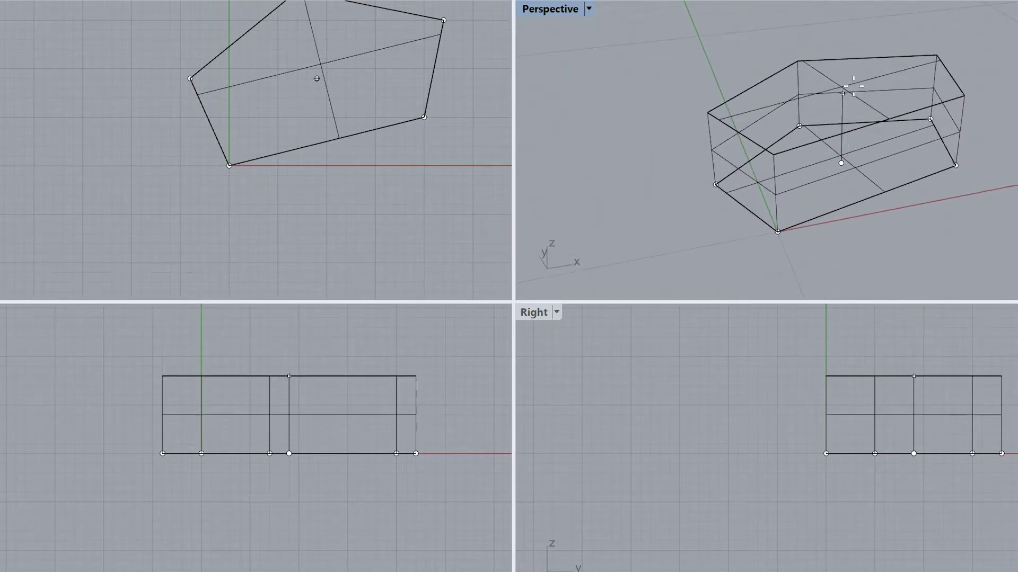
- Set the Perspective viewport's display mode to Ghosted and finish the polyline's extrusion at a height of 8 inches
click(588, 9)
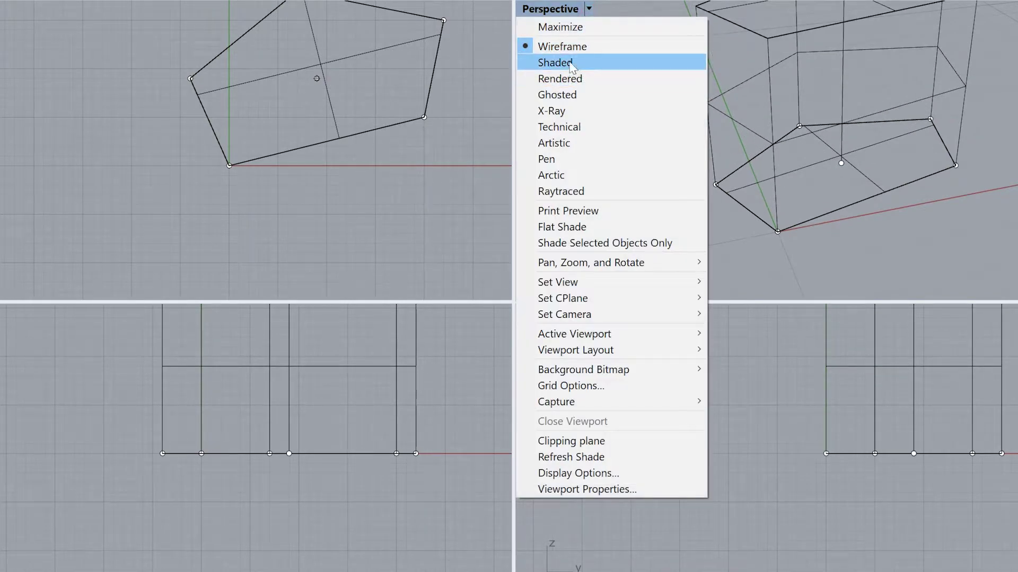
click(556, 95)
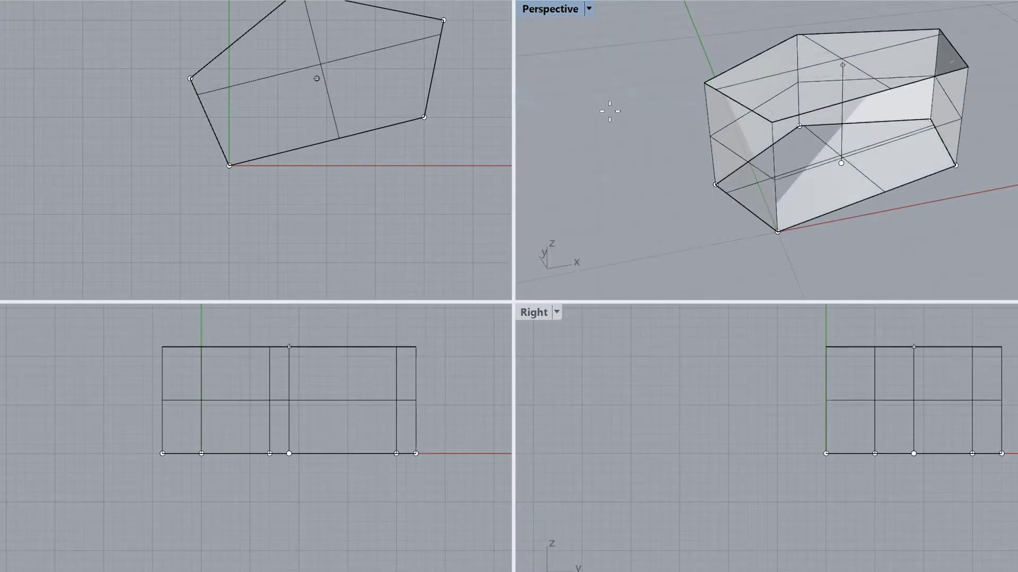
mouse_move(854, 124)
right_down()
mouse_move(865, 120)
mouse_move(846, 132)
mouse_move(841, 119)
mouse_move(866, 80)
mouse_move(845, 159)
mouse_move(863, 148)
mouse_move(849, 127)
right_up()
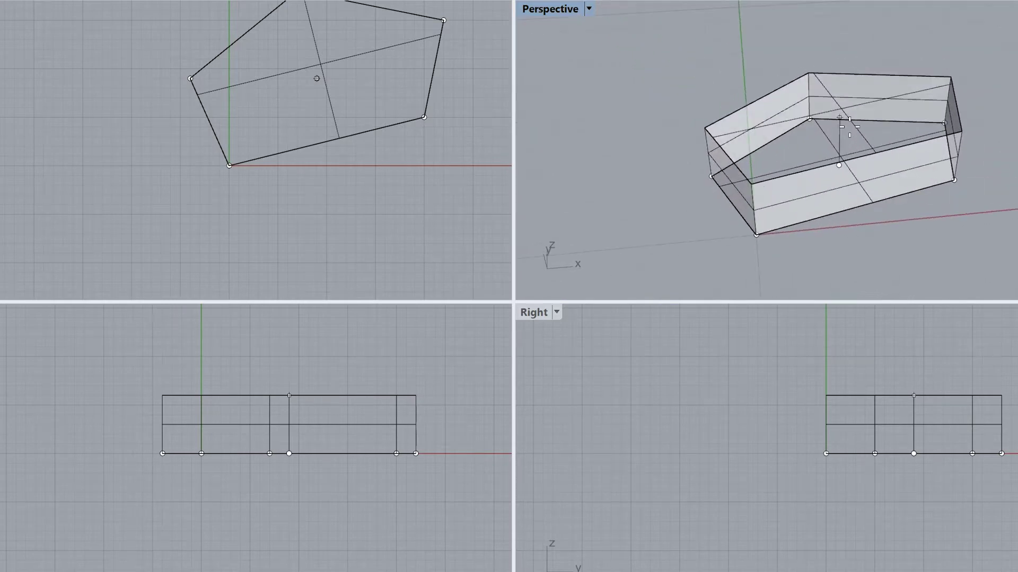
click(854, 101)
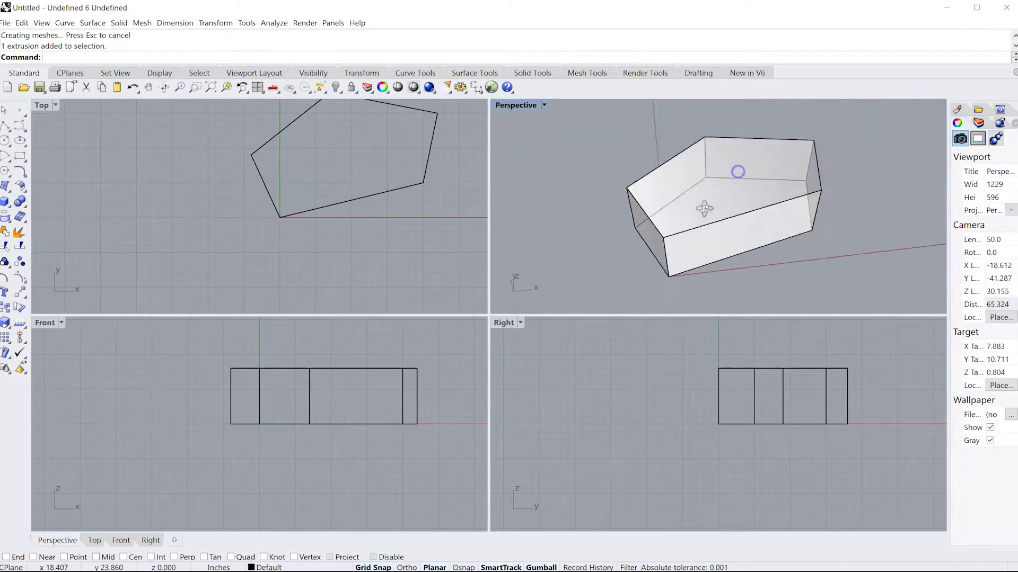
- Preview the extruded form in Rendered display mode in the Perspective viewport, inspect it, and return the viewport to Ghosted
right_drag(702, 200, 738, 186)
scroll(738, 190, up, 10)
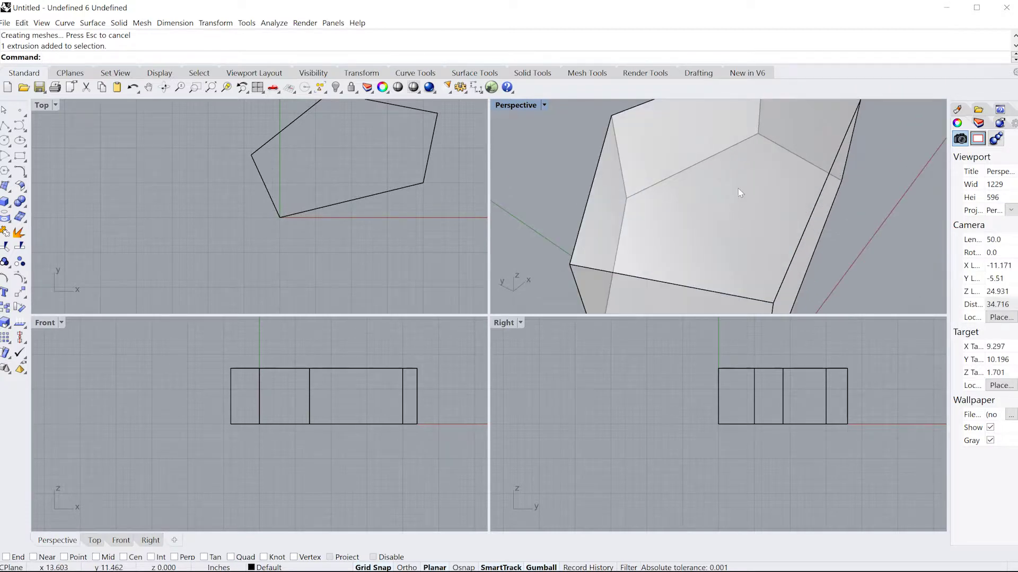
scroll(730, 218, down, 5)
click(545, 105)
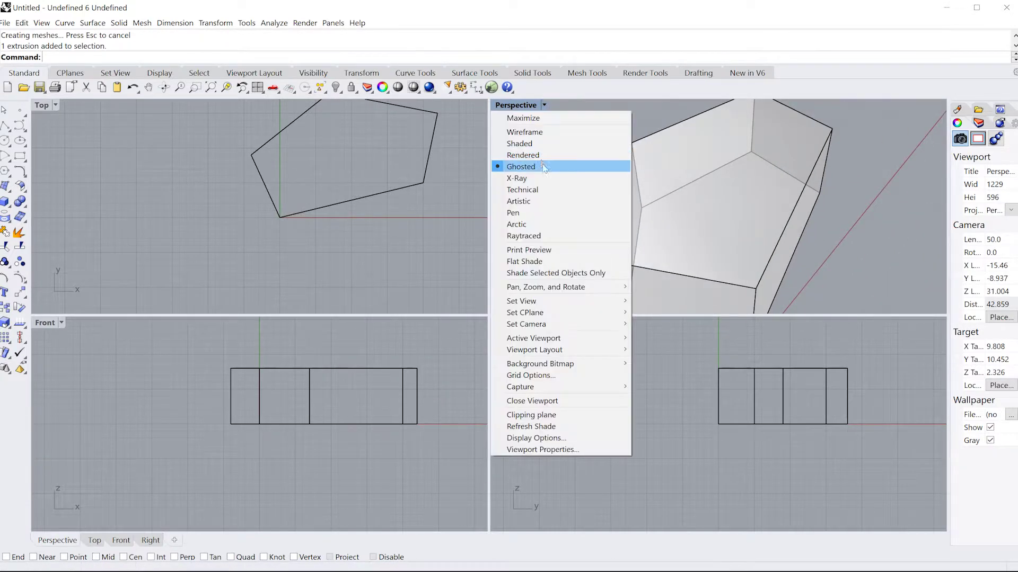
click(541, 156)
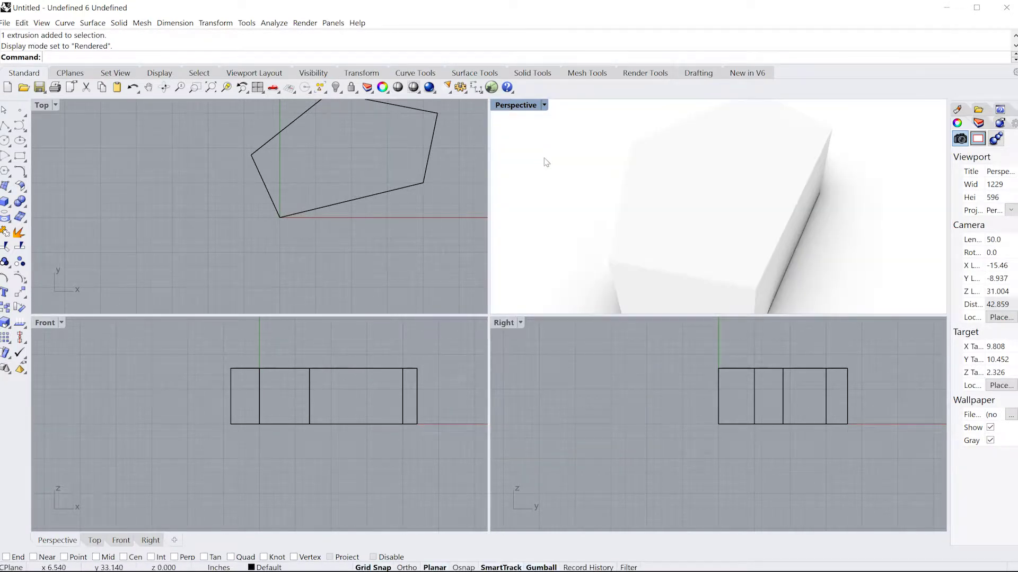
right_drag(755, 182, 554, 201)
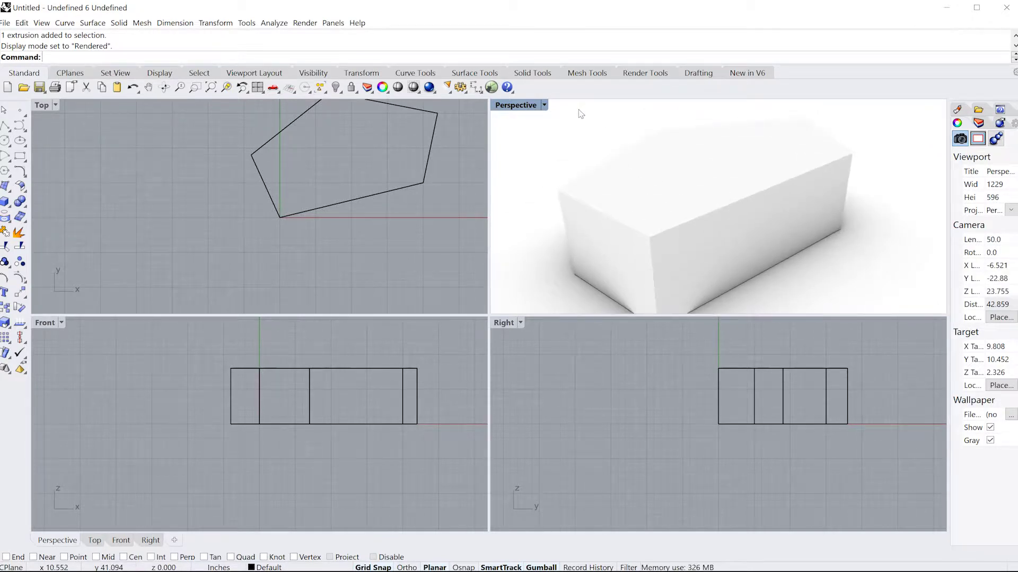
click(544, 105)
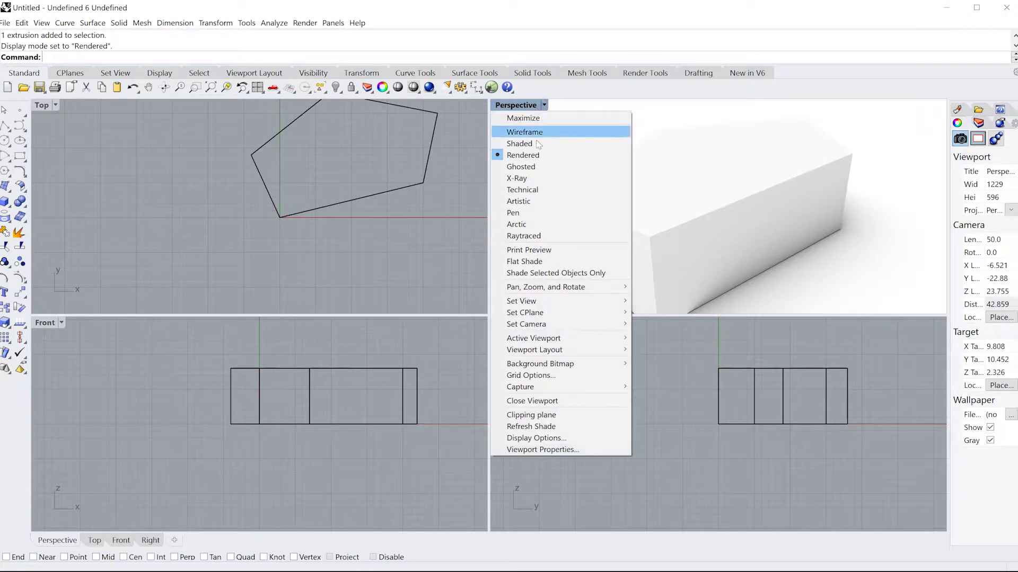
click(536, 167)
right_drag(733, 188, 695, 187)
- Delete the extruded solid and extrude the polyline again by 8 inches with ExtrudeCrv, setting Solid=No to leave the ends open
click(643, 169)
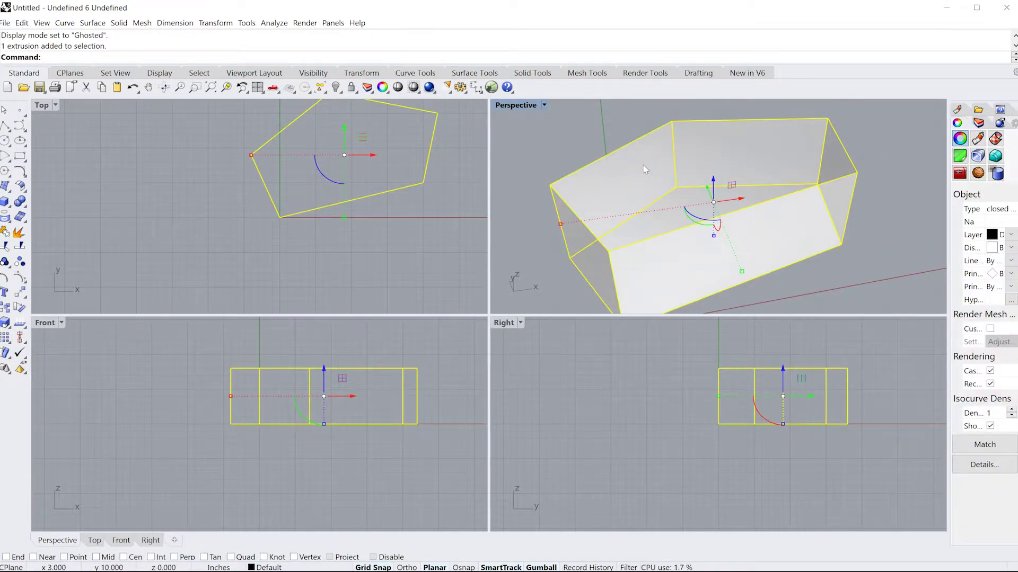
key(Delete)
click(720, 189)
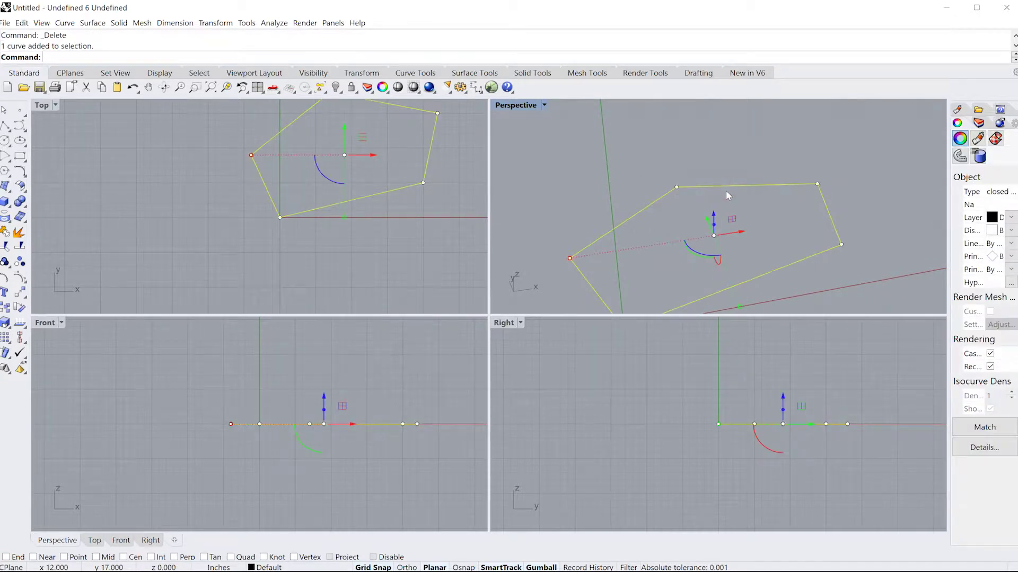
text(Extr)
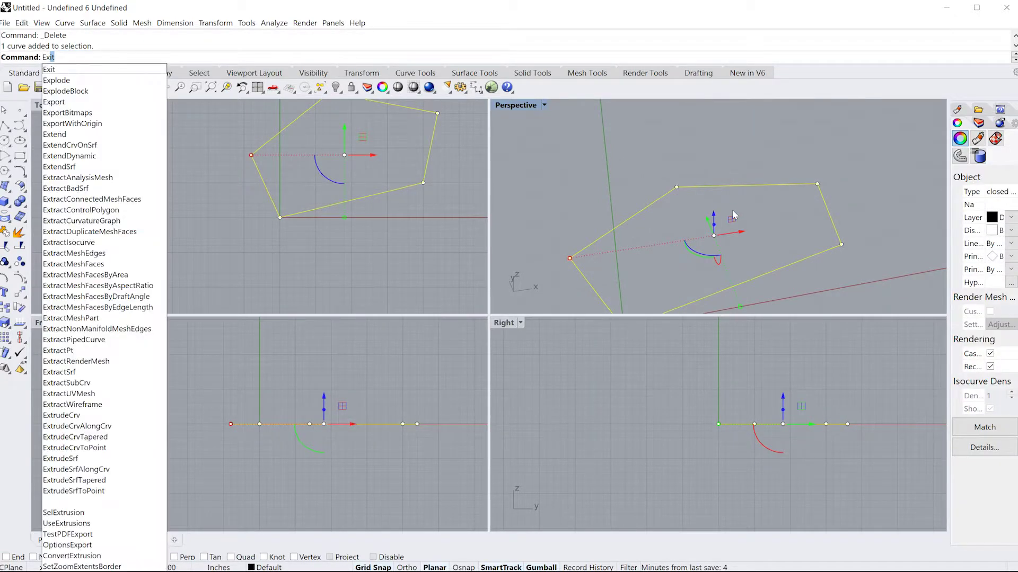
text(udeCrv)
key(Return)
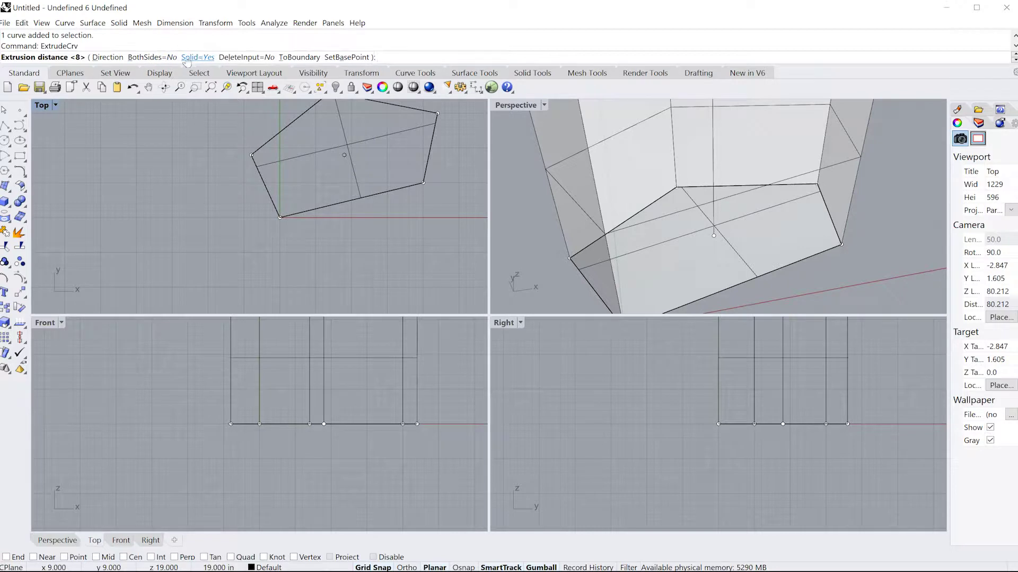
click(189, 58)
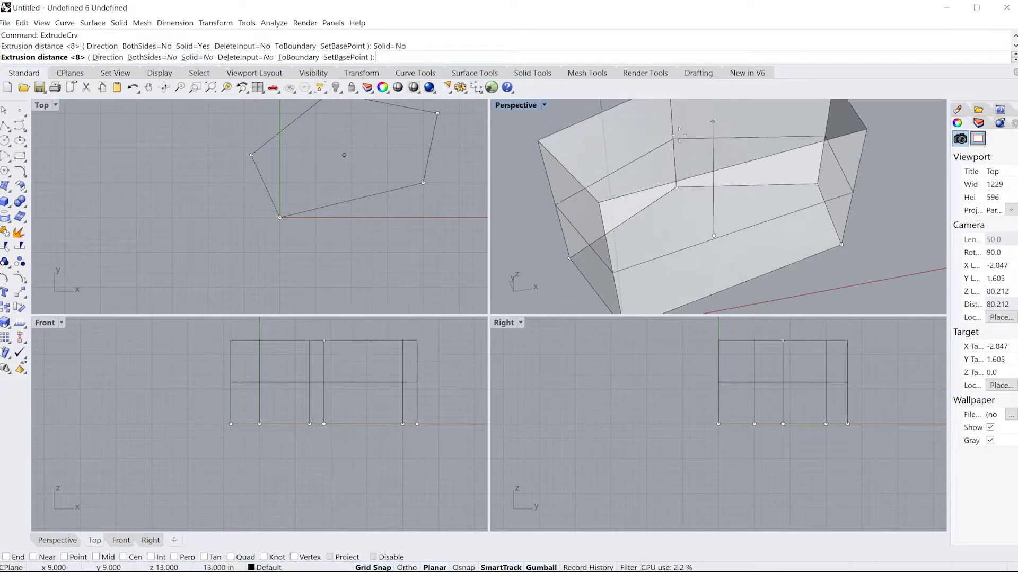
click(714, 169)
- Inspect the open-ended extrusion from above and delete it, keeping the base polyline
right_drag(715, 169, 744, 171)
click(746, 164)
key(Delete)
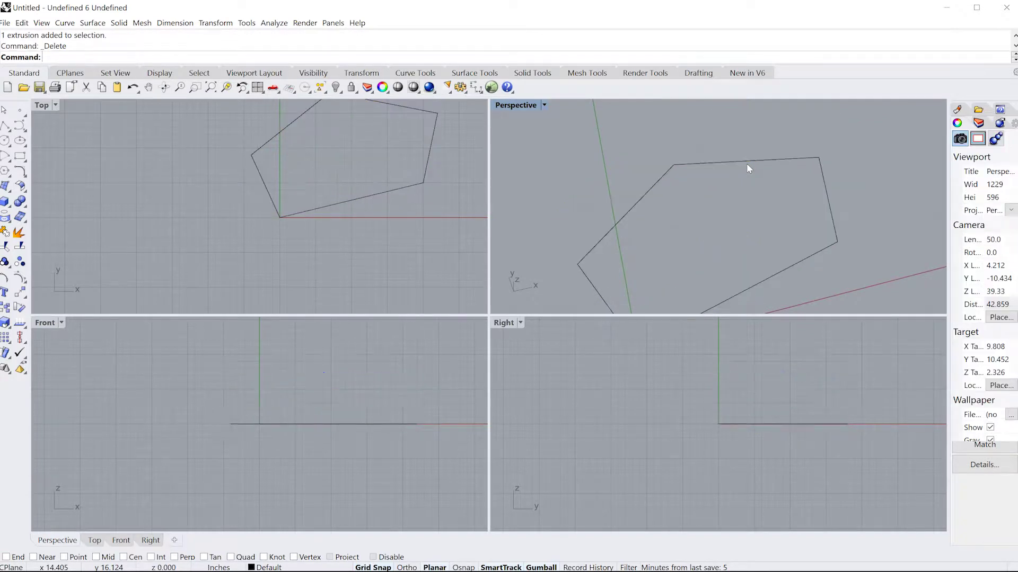
- Extrude the closed polyline 10 inches upward as a capped solid using ExtrudeCrv with Solid=Yes
click(754, 160)
text(Extryd)
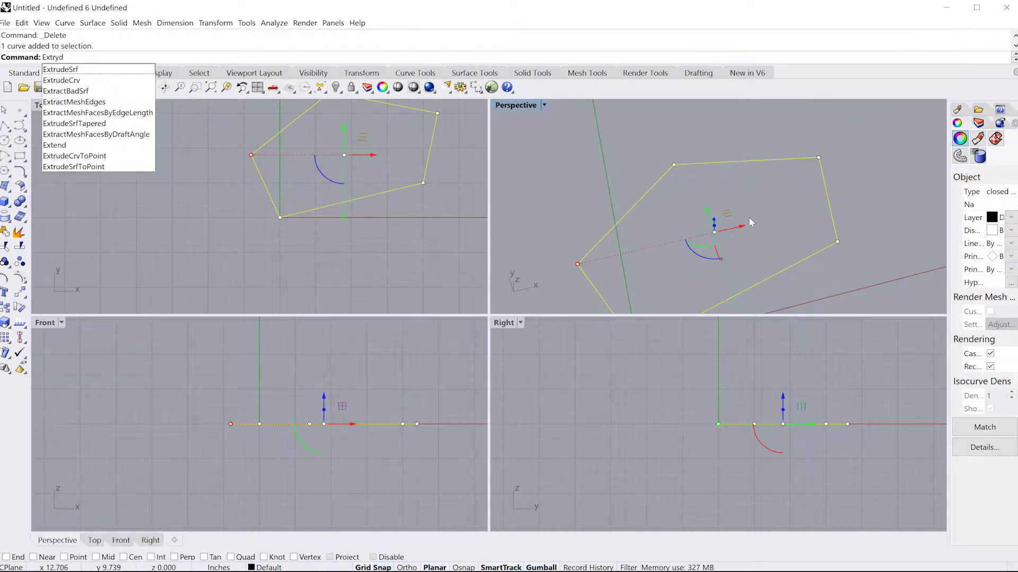
key(BackSpace)
key(BackSpace)
text(udeCrv)
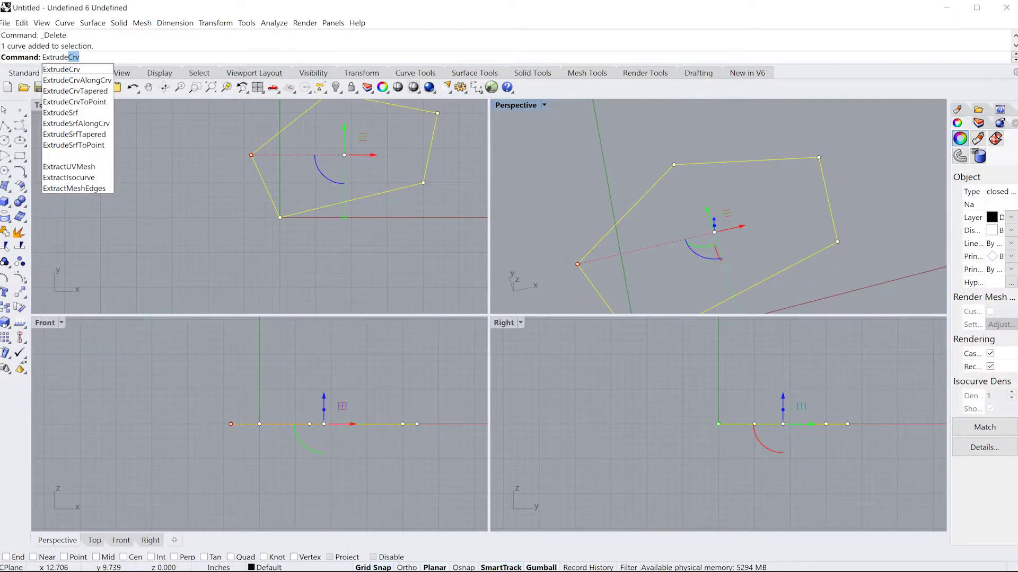
key(Return)
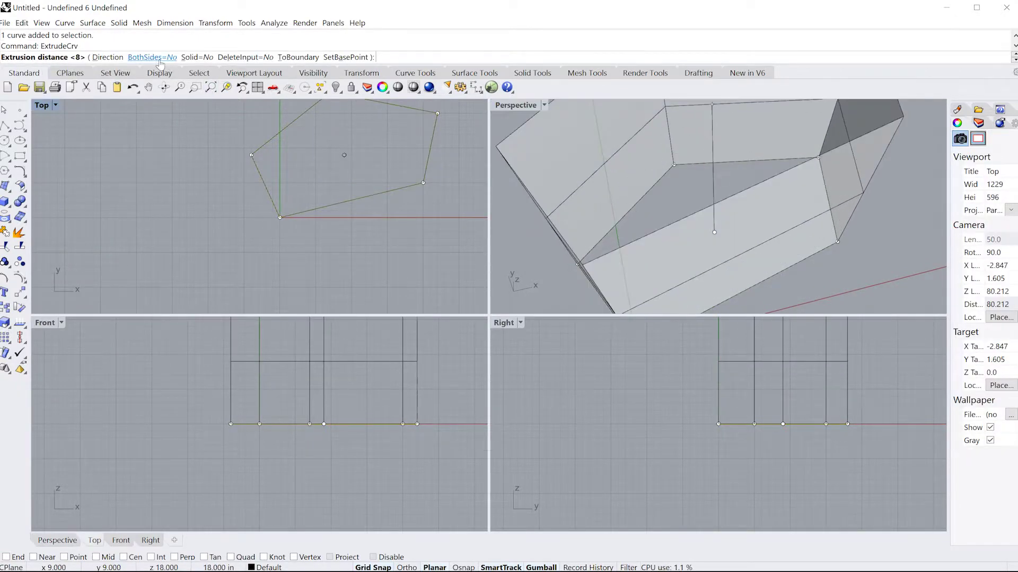
click(191, 57)
click(720, 174)
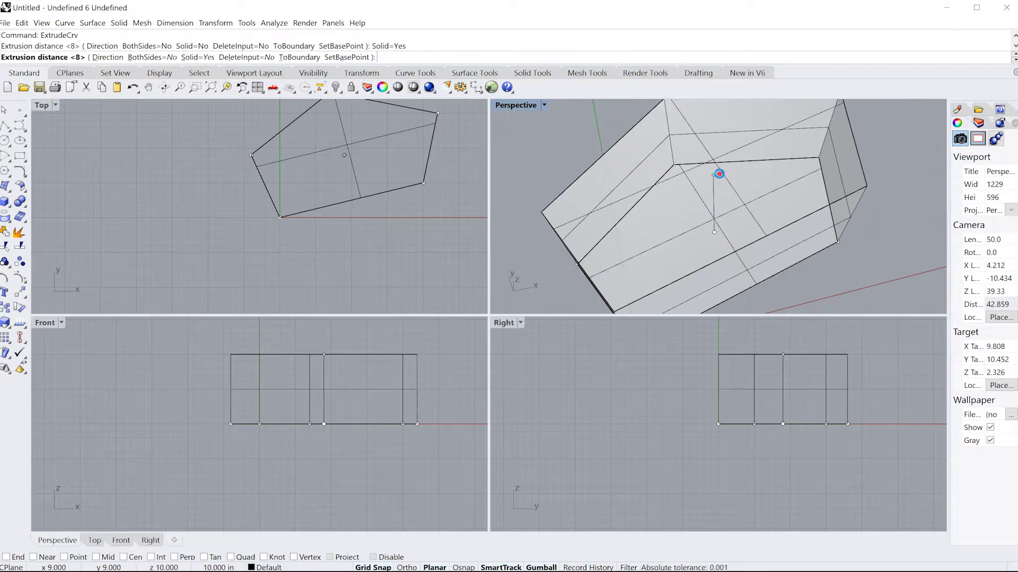
- Examine the capped solid from several angles in the Perspective view, including its gumball while the solid is selected
right_drag(745, 217, 717, 170)
click(854, 226)
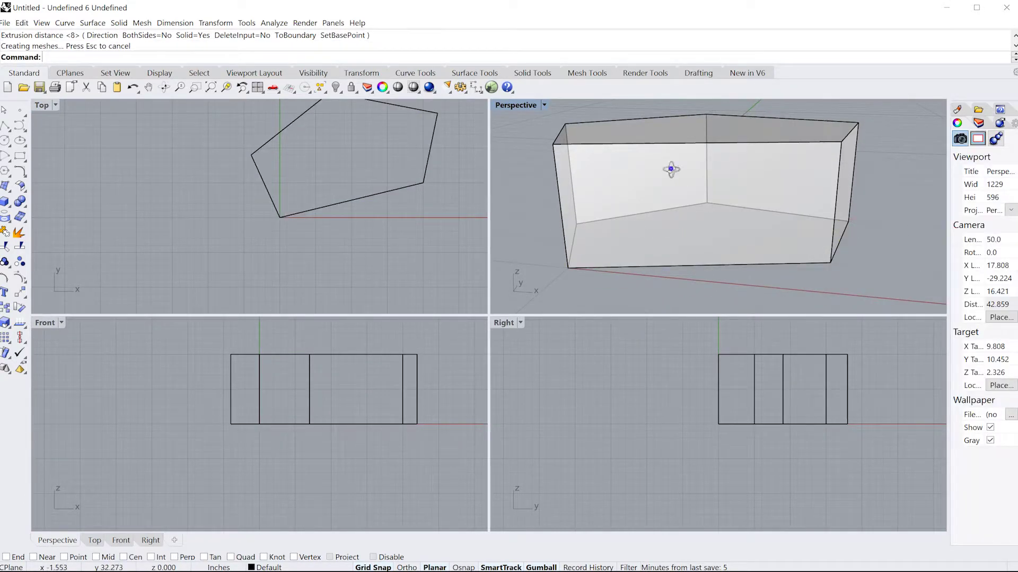
right_drag(671, 169, 725, 210)
scroll(700, 180, down, 6)
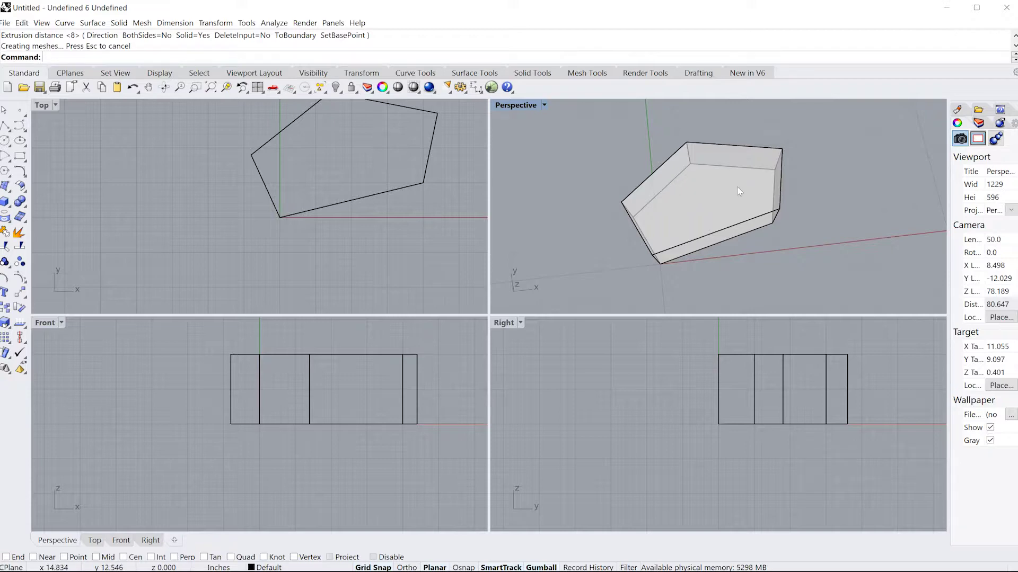
click(734, 202)
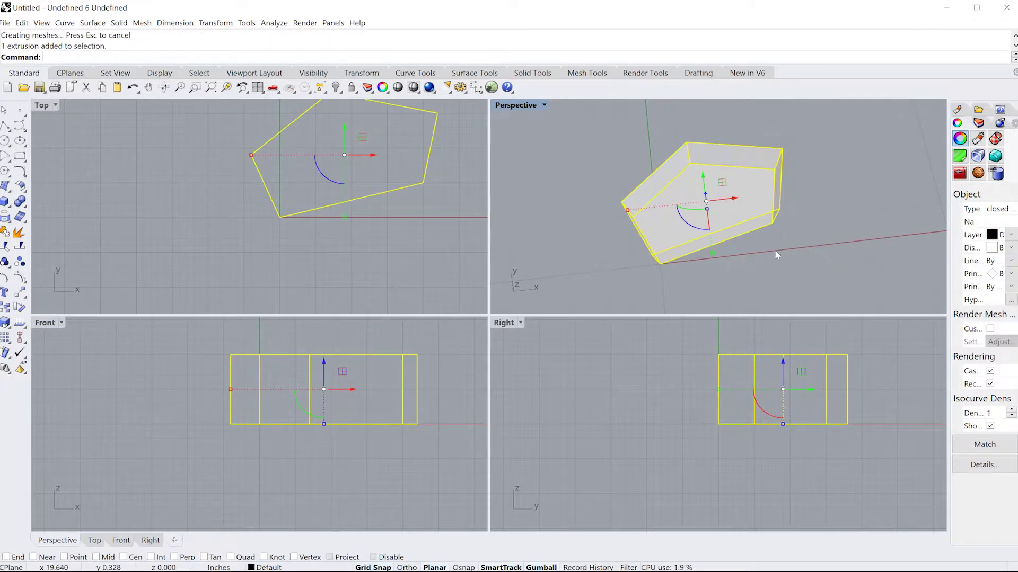
right_drag(774, 249, 735, 180)
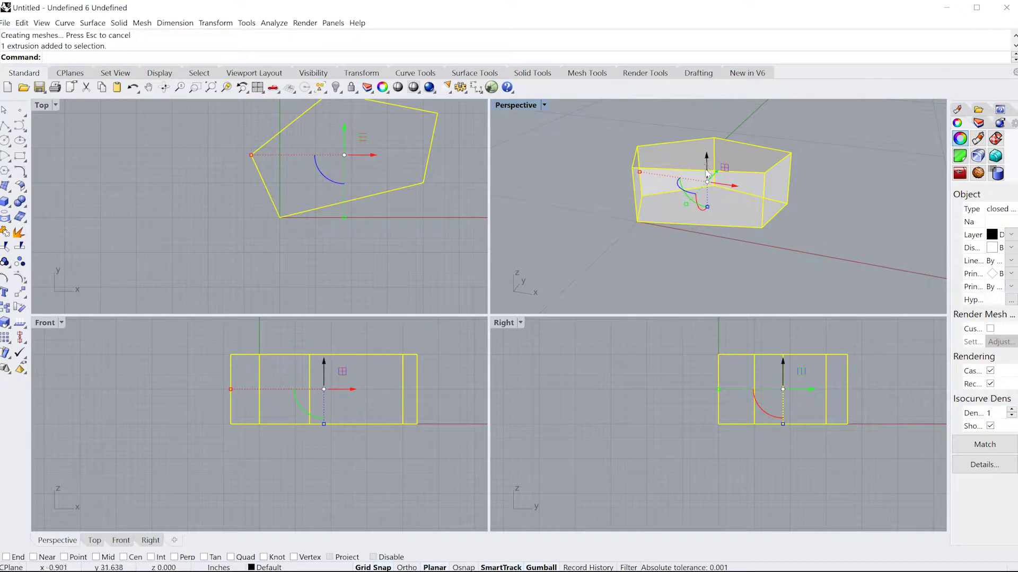
right_drag(712, 181, 702, 194)
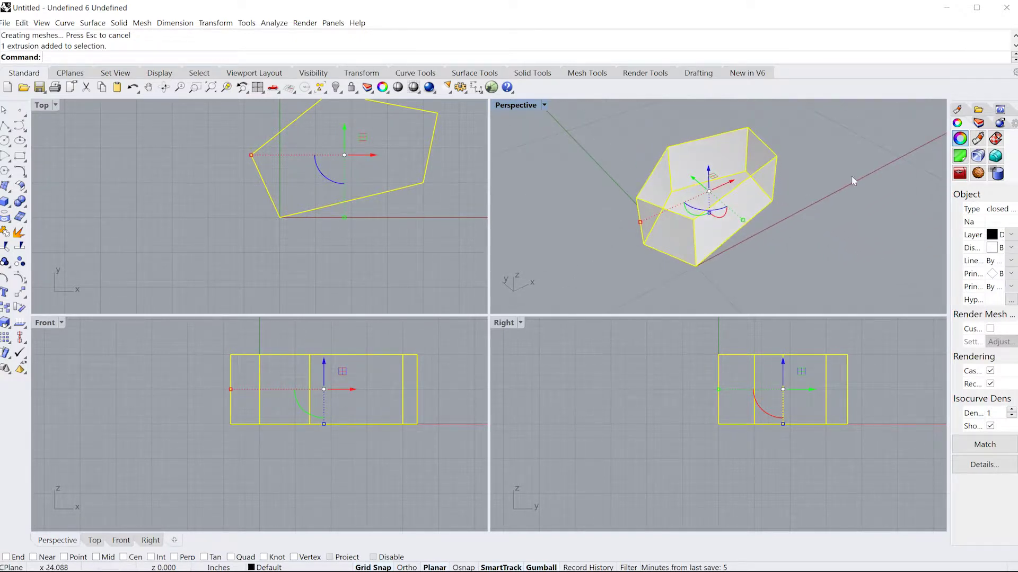
right_drag(852, 182, 772, 205)
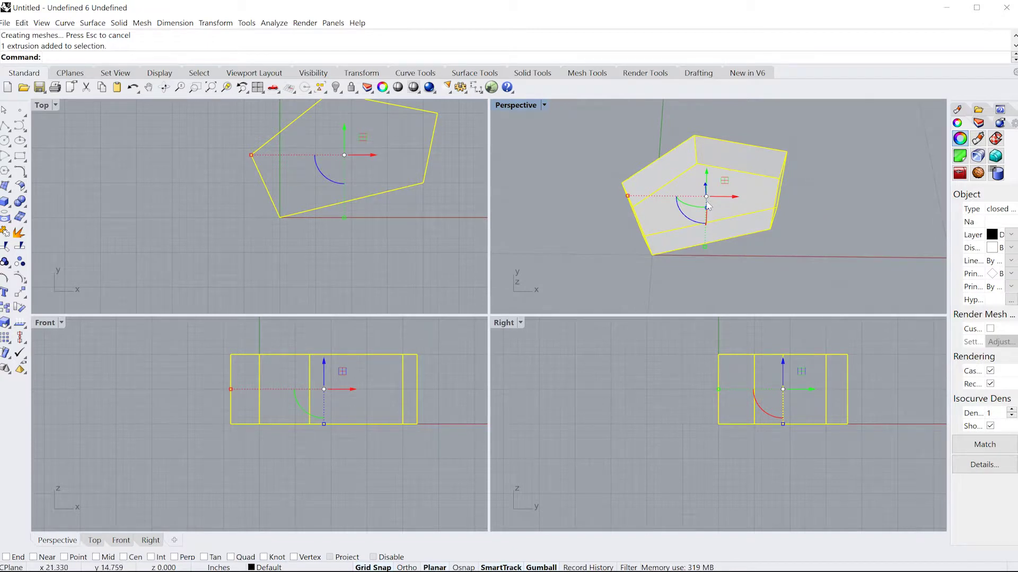
right_drag(707, 205, 745, 189)
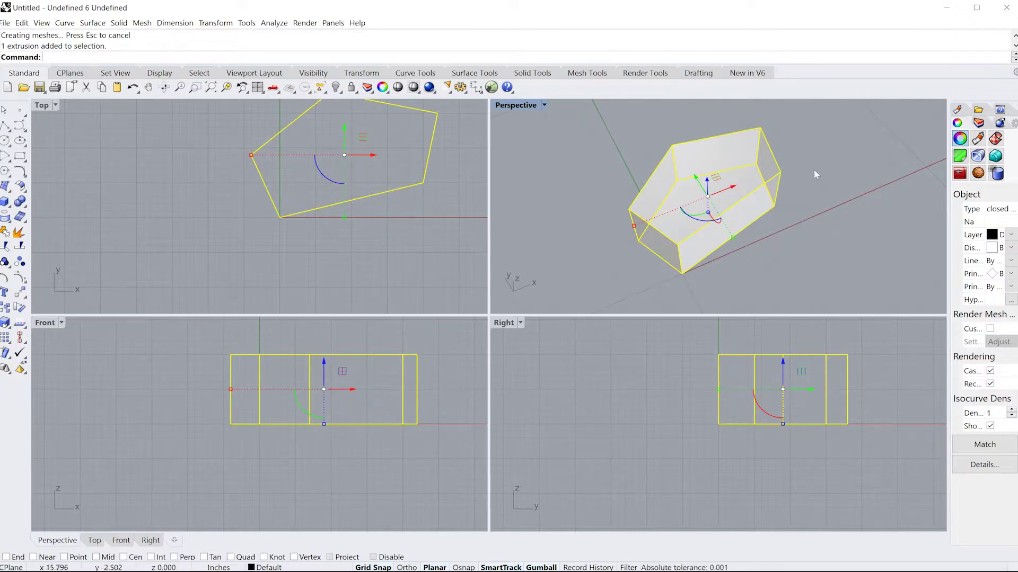
right_drag(701, 256, 688, 229)
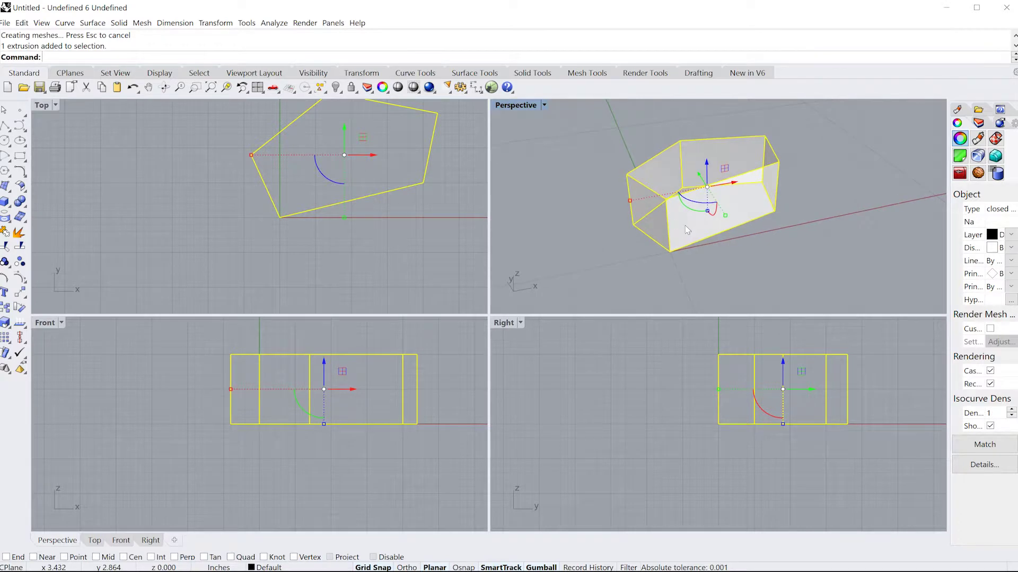
click(805, 211)
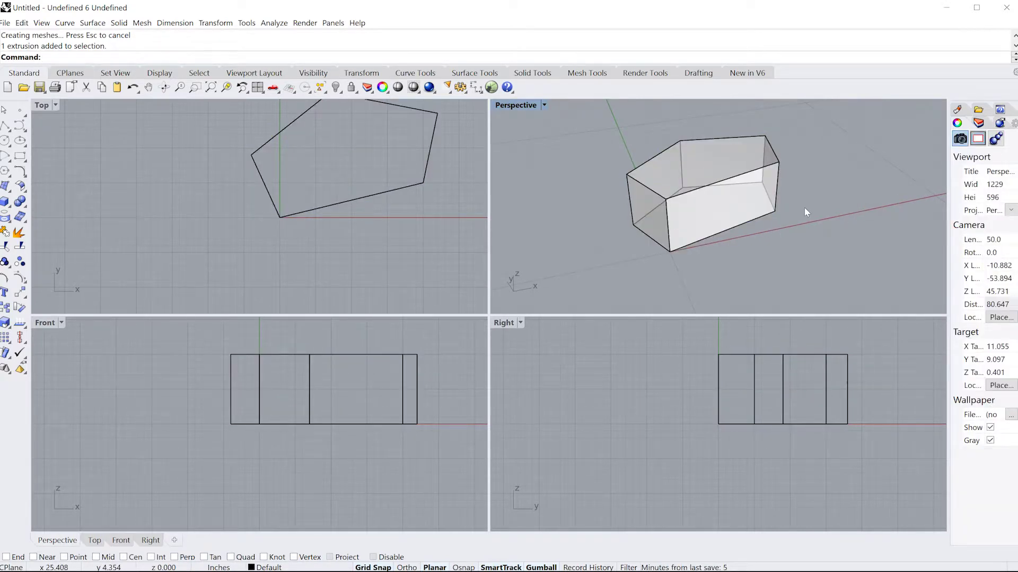
mouse_move(804, 212)
right_down()
mouse_move(822, 202)
mouse_move(810, 225)
right_up()
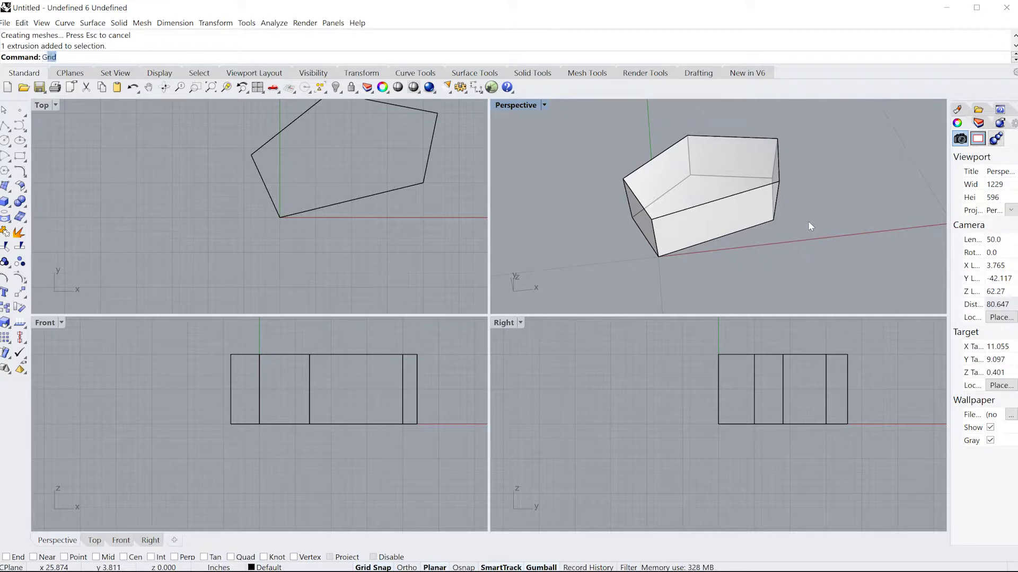
- Set the gumball to On using the Gumball command
text(Gum)
key(Return)
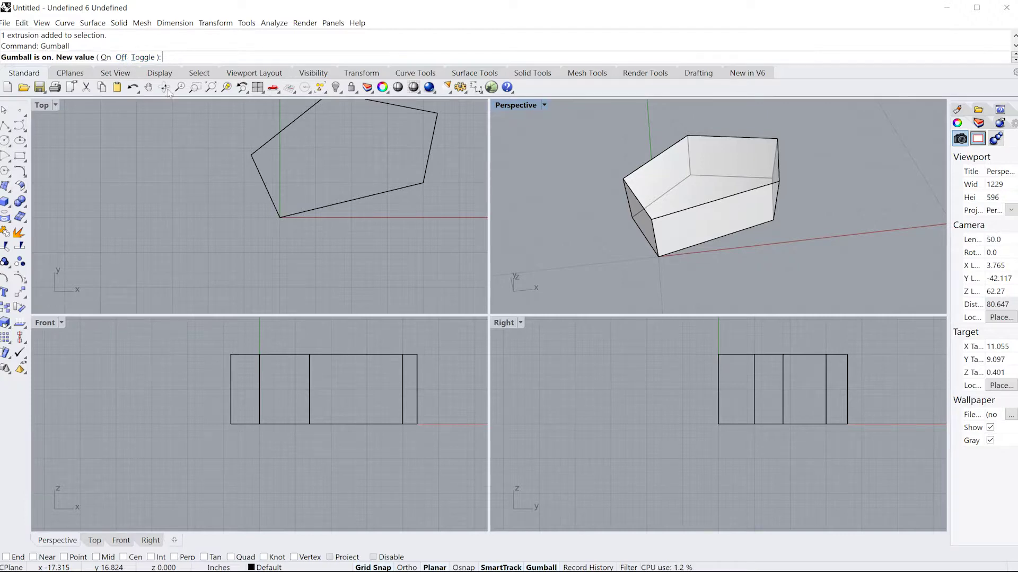
click(105, 57)
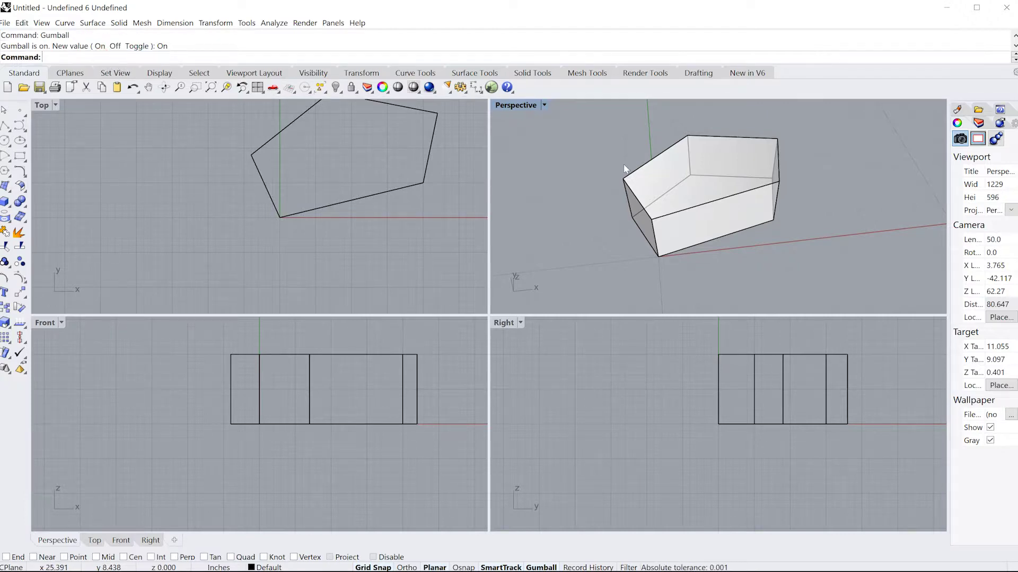
- Move the capped solid along the X axis with the gumball, ending clear of the base polyline on its positive X side
click(710, 189)
scroll(716, 205, down, 3)
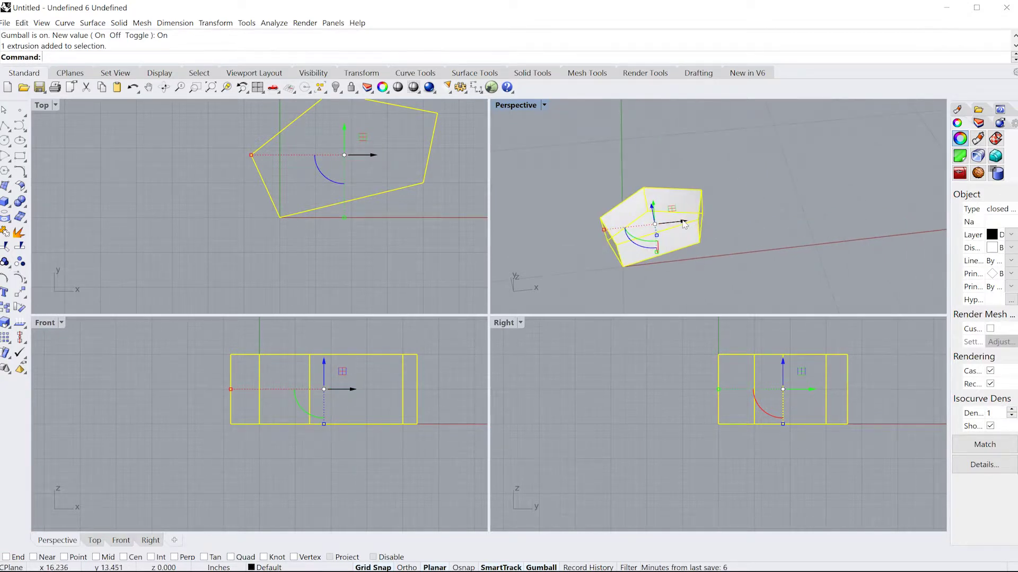
drag(685, 225, 642, 228)
scroll(313, 384, down, 3)
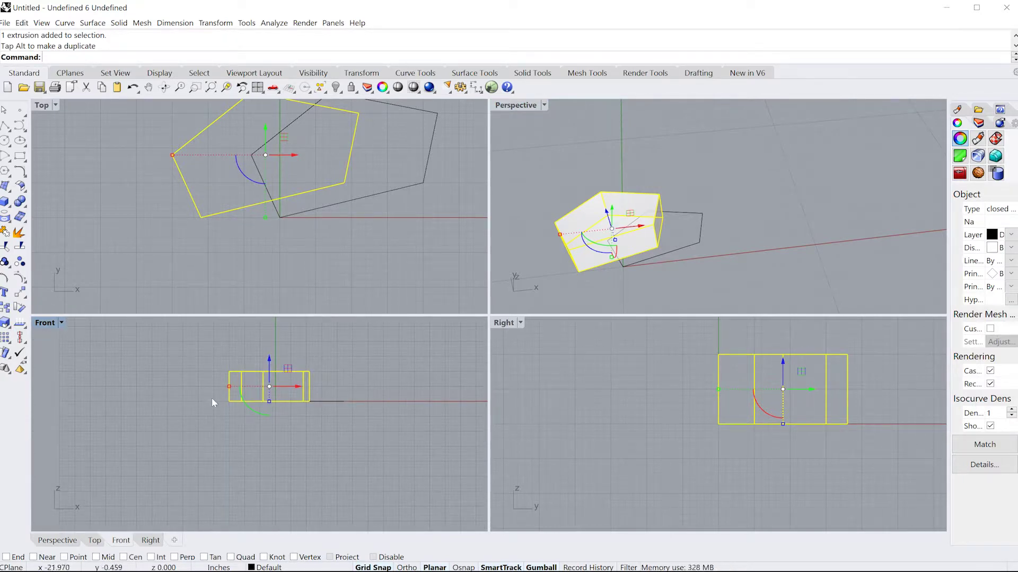
drag(638, 232, 804, 250)
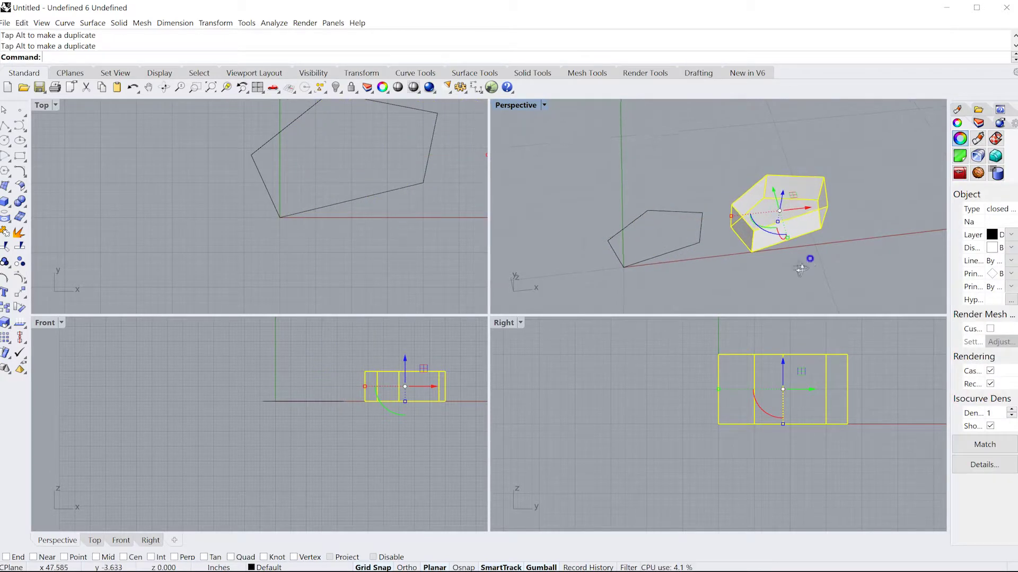
- Copy the solid twice in a row along the Y axis with Copy, placing the first copy 14 inches away so neighbours overlap
right_drag(803, 244, 700, 176)
right_drag(707, 213, 702, 218)
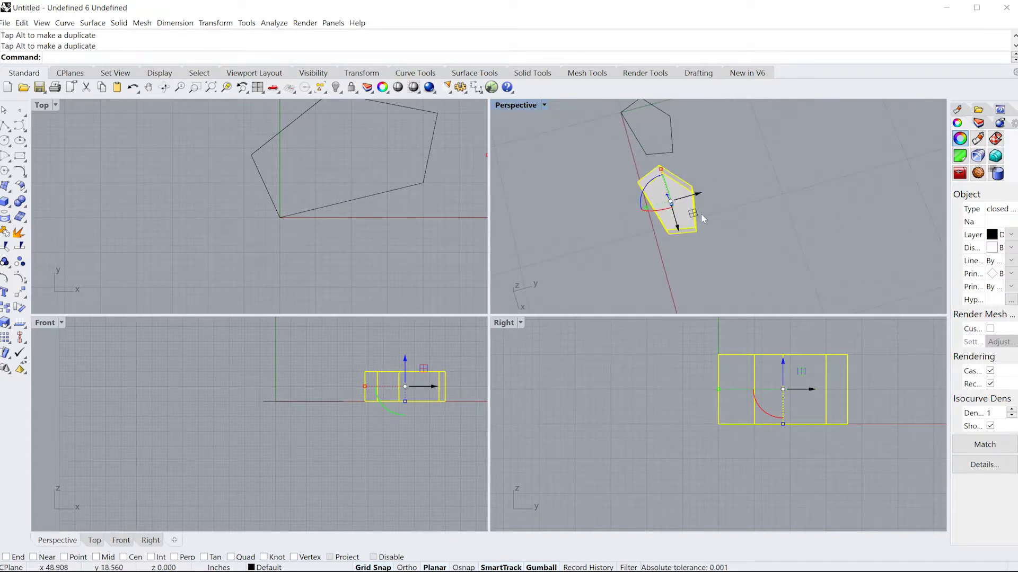
text(Co)
key(Return)
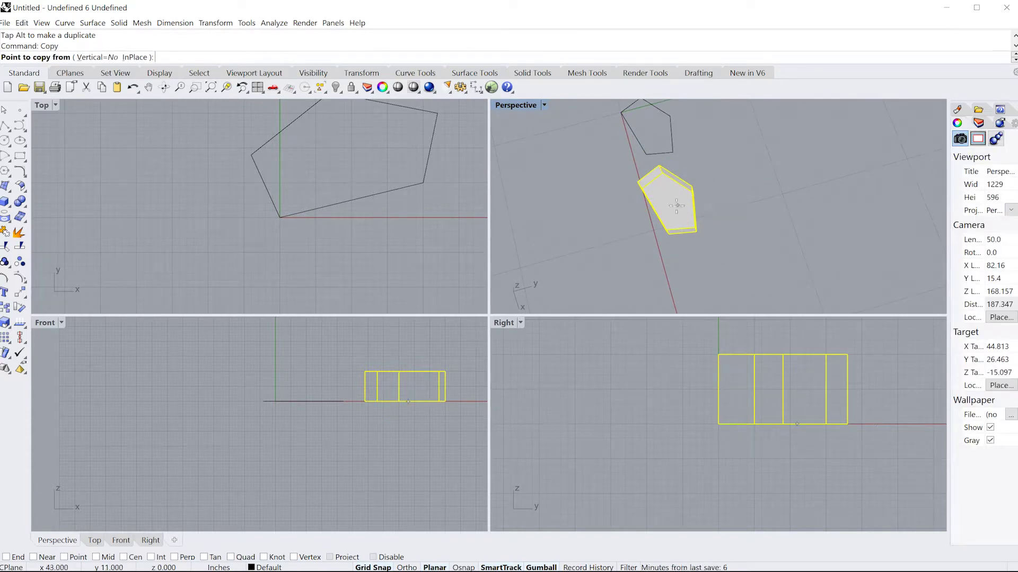
click(676, 206)
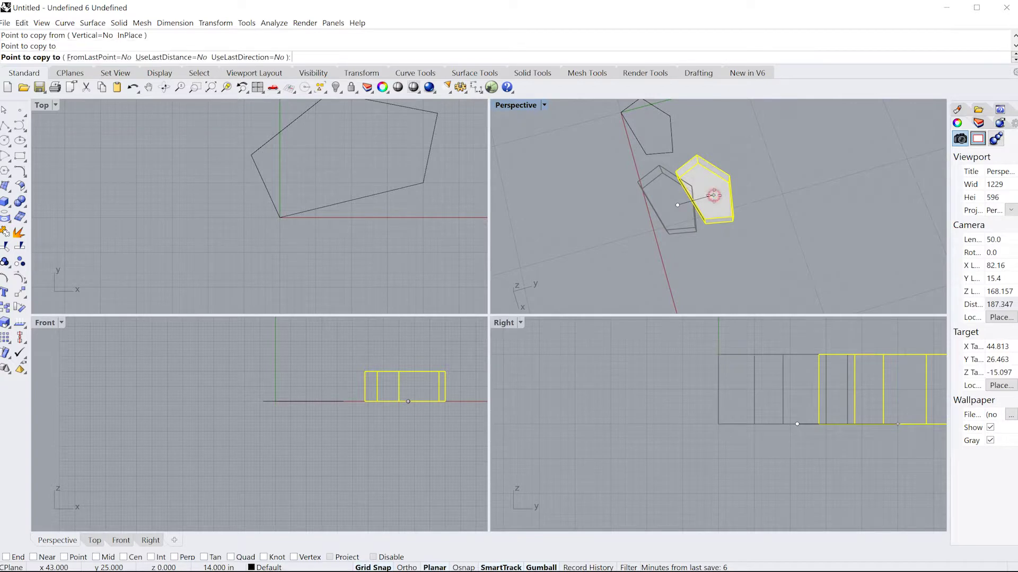
click(713, 195)
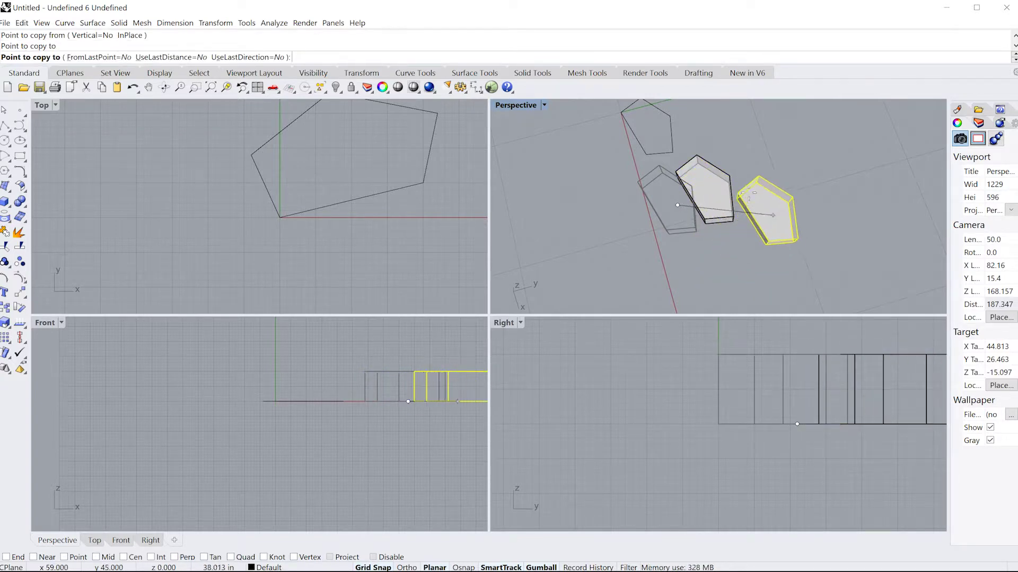
click(746, 184)
right_drag(713, 224, 799, 197)
key(Return)
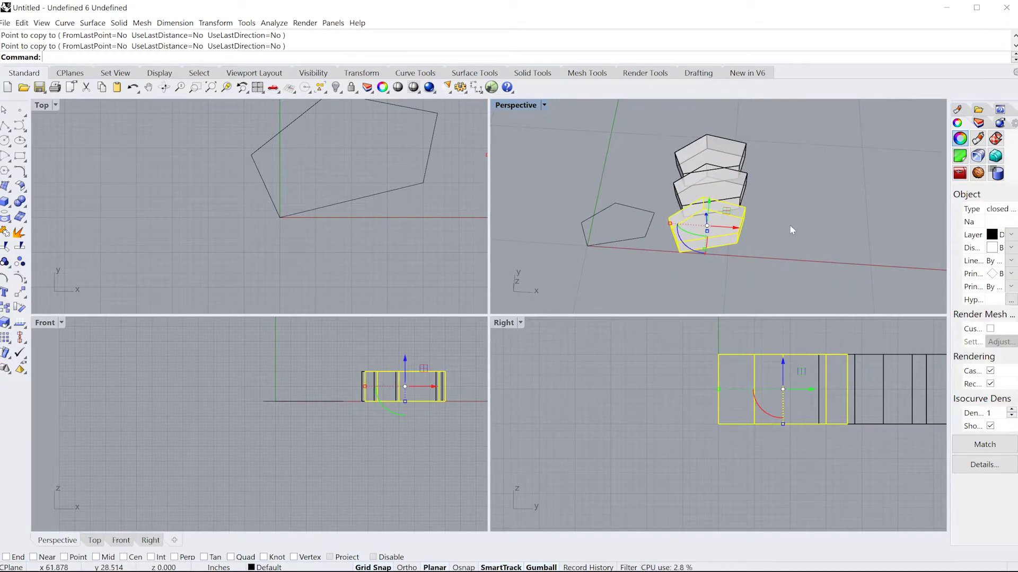
- Mirror all three solids with Copy=Yes across a line parallel to the Y axis at X=53
shift+click(731, 181)
shift+click(734, 177)
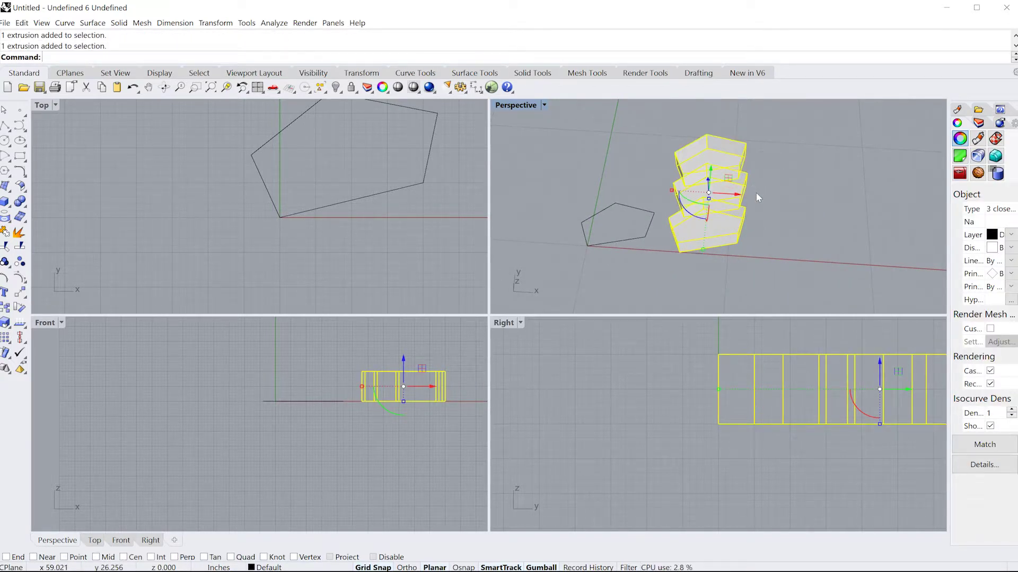
text(Mirror)
key(Return)
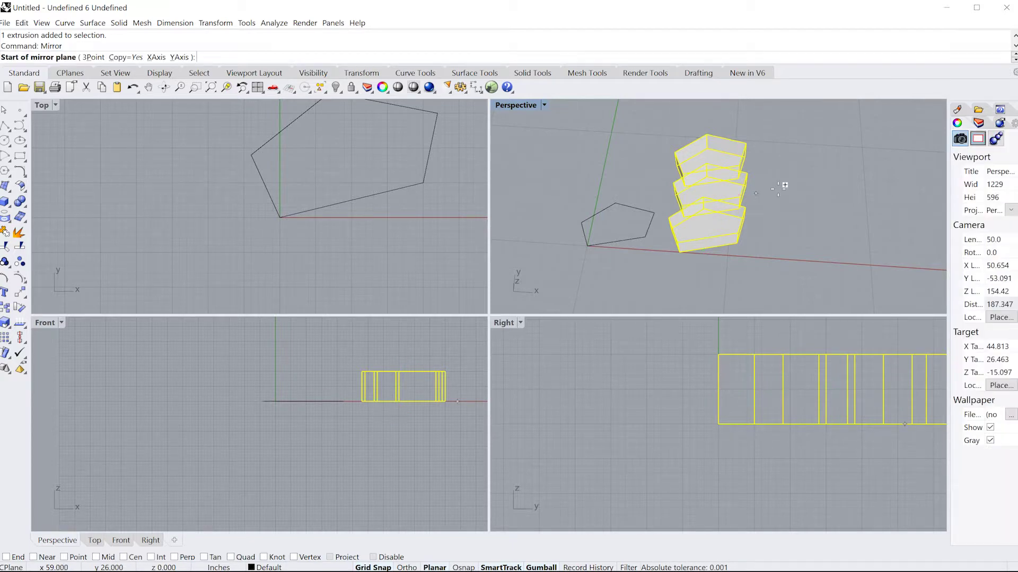
click(744, 125)
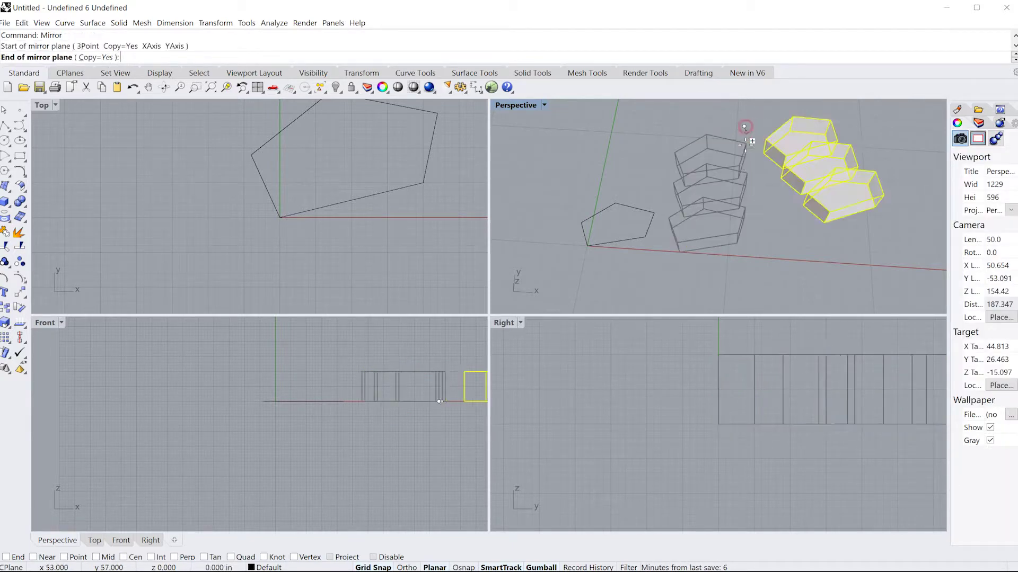
click(735, 287)
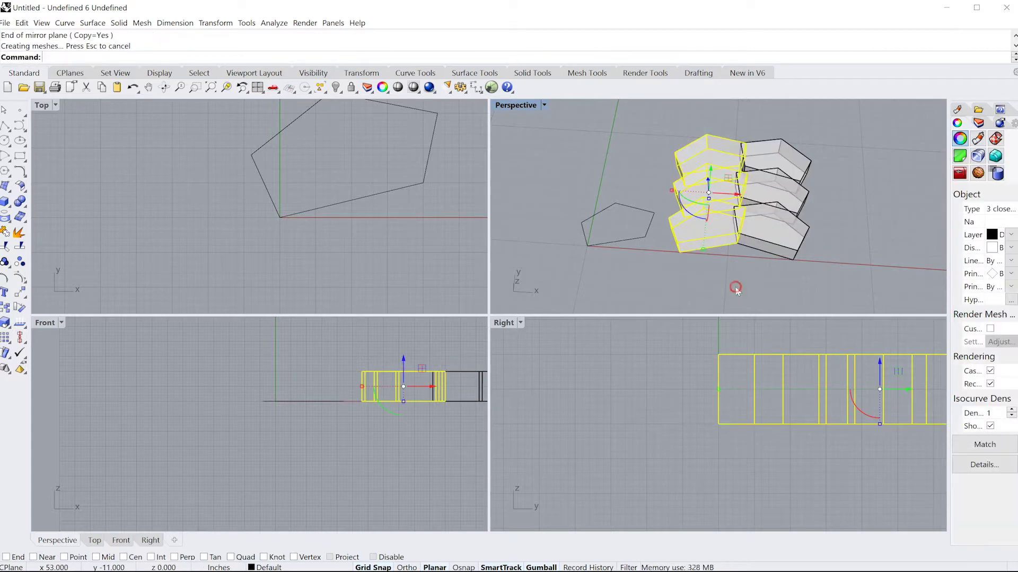
- Raise the three mirrored solids along Z with the gumball by about half their height
right_drag(789, 196, 817, 214)
click(861, 191)
right_drag(820, 261, 844, 294)
drag(802, 184, 764, 161)
right_drag(758, 183, 754, 221)
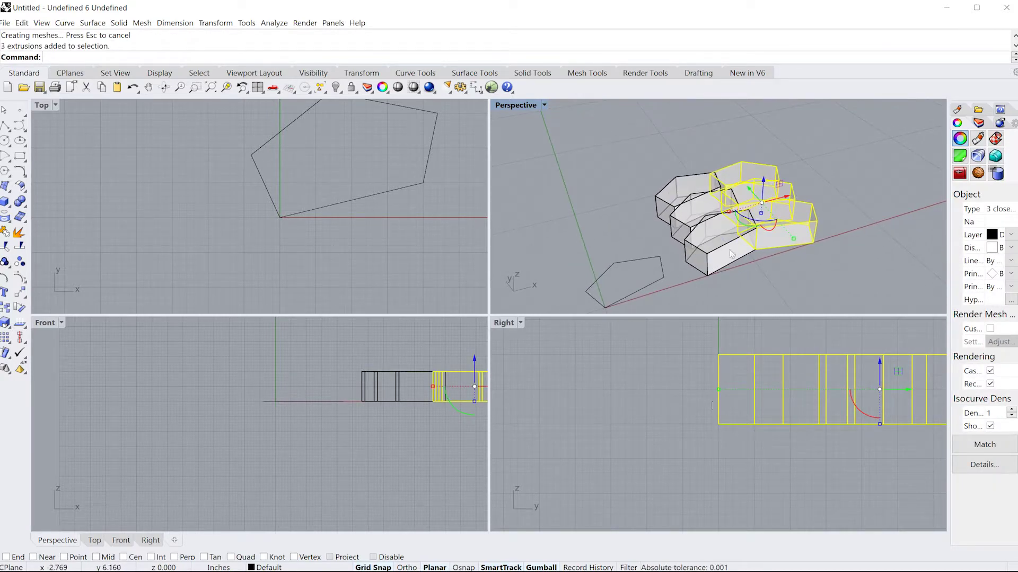
mouse_move(763, 187)
mouse_down()
mouse_move(797, 169)
mouse_move(765, 175)
mouse_up()
click(829, 156)
- Merge the three lower, original solids into one using BooleanUnion
right_drag(801, 202, 747, 204)
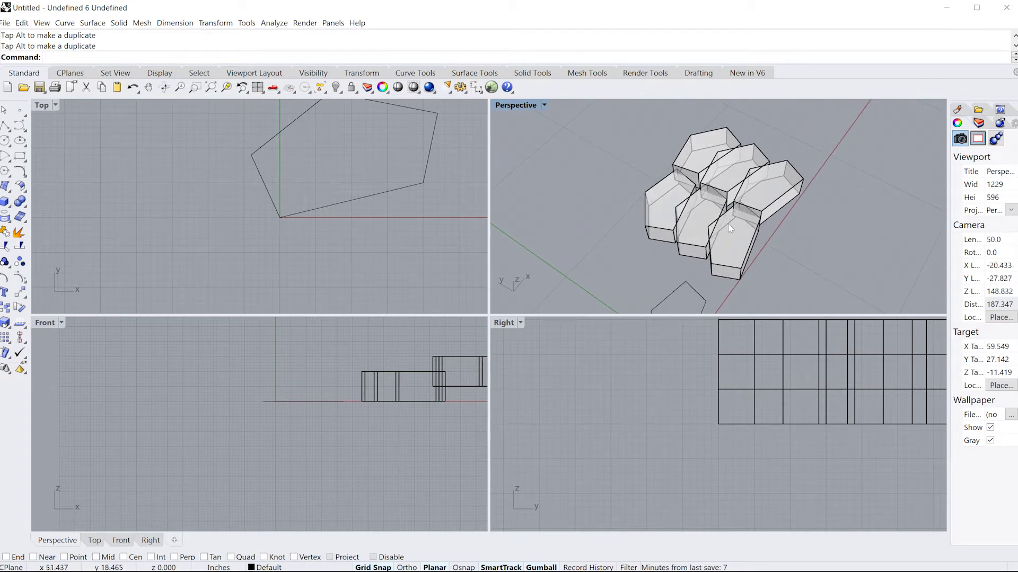
right_drag(823, 257, 785, 243)
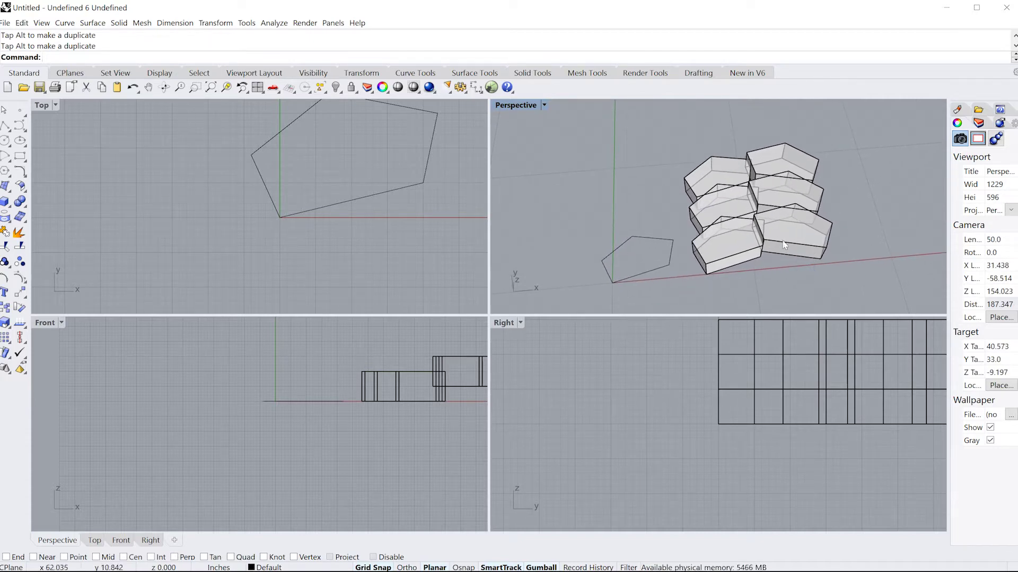
shift+right_drag(799, 229, 762, 234)
scroll(758, 226, up, 2)
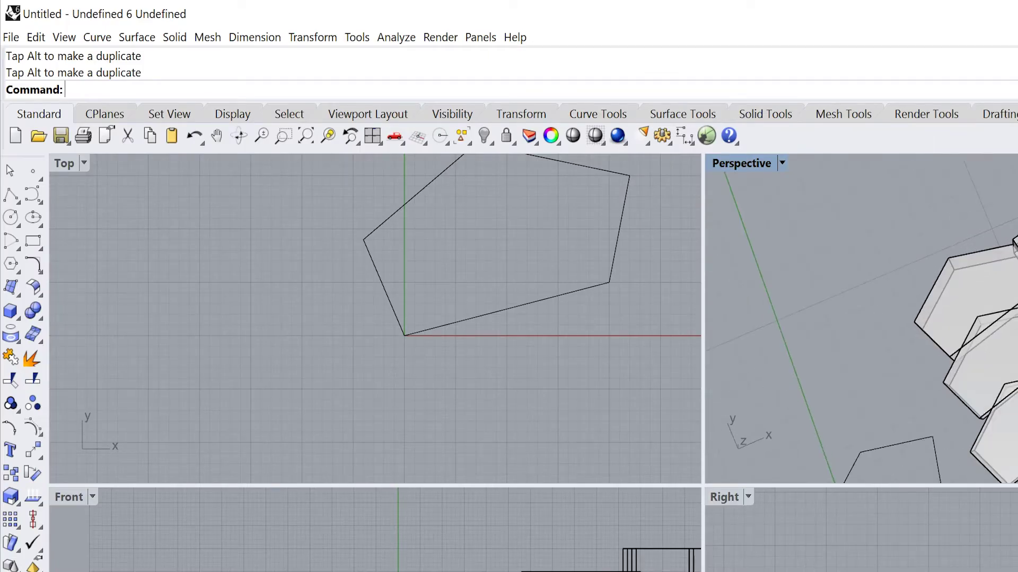
text(Bool)
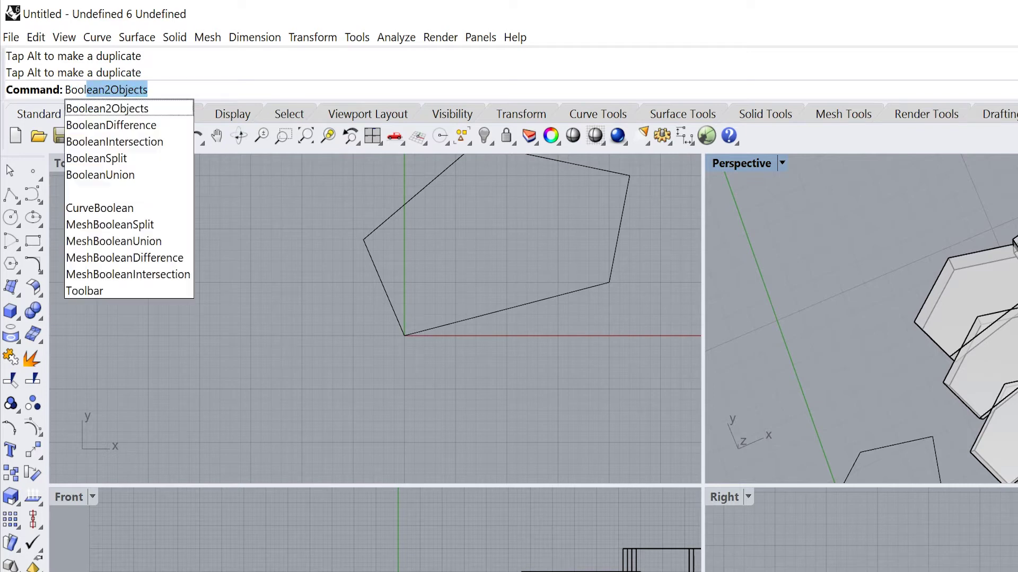
text(eanUni)
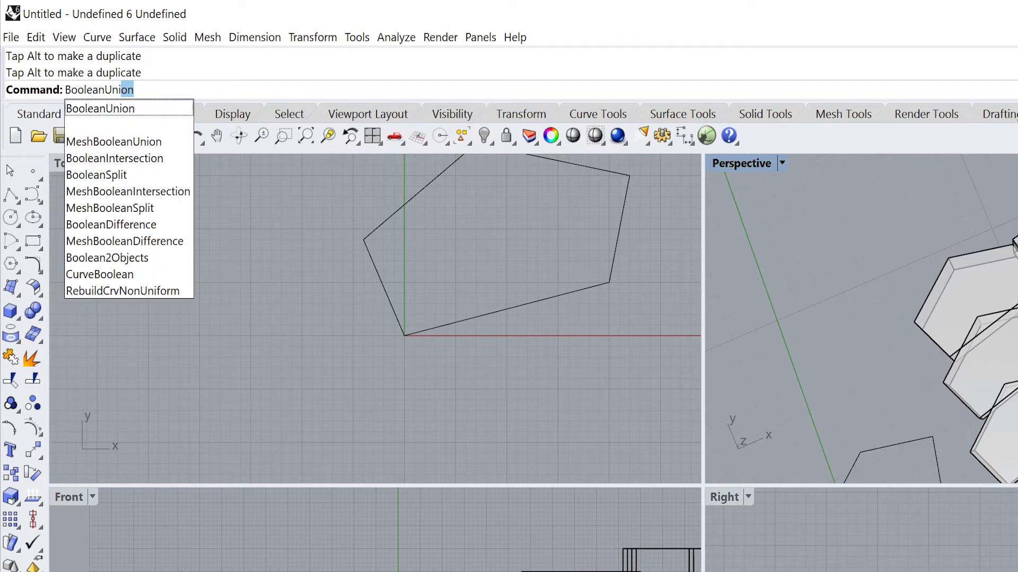
key(Return)
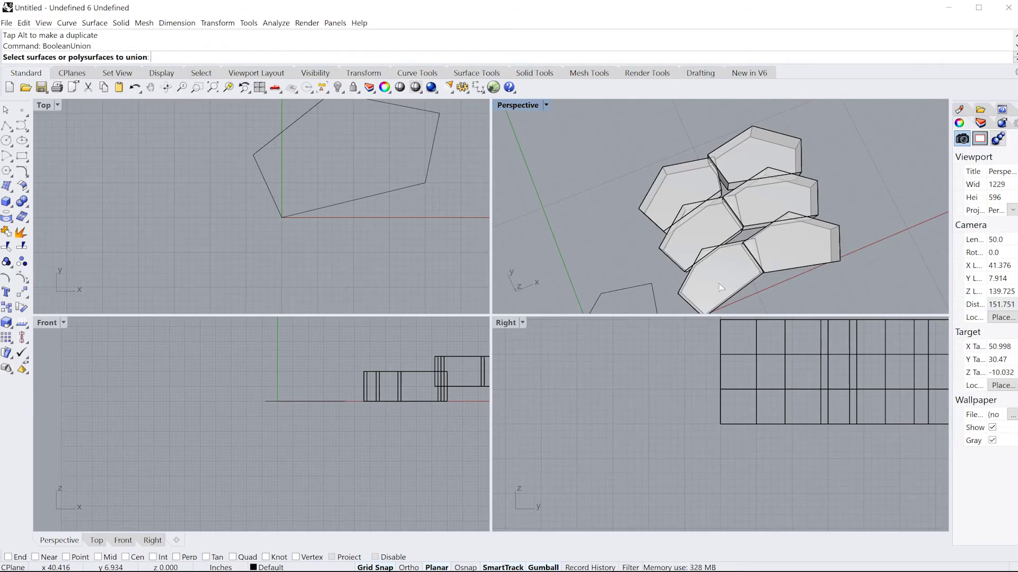
click(721, 287)
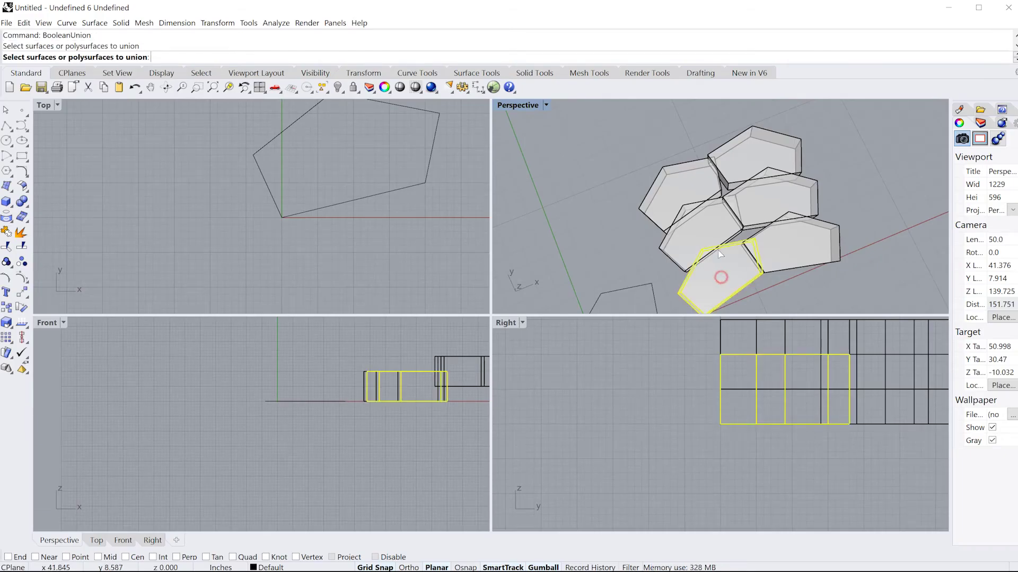
click(711, 230)
click(678, 184)
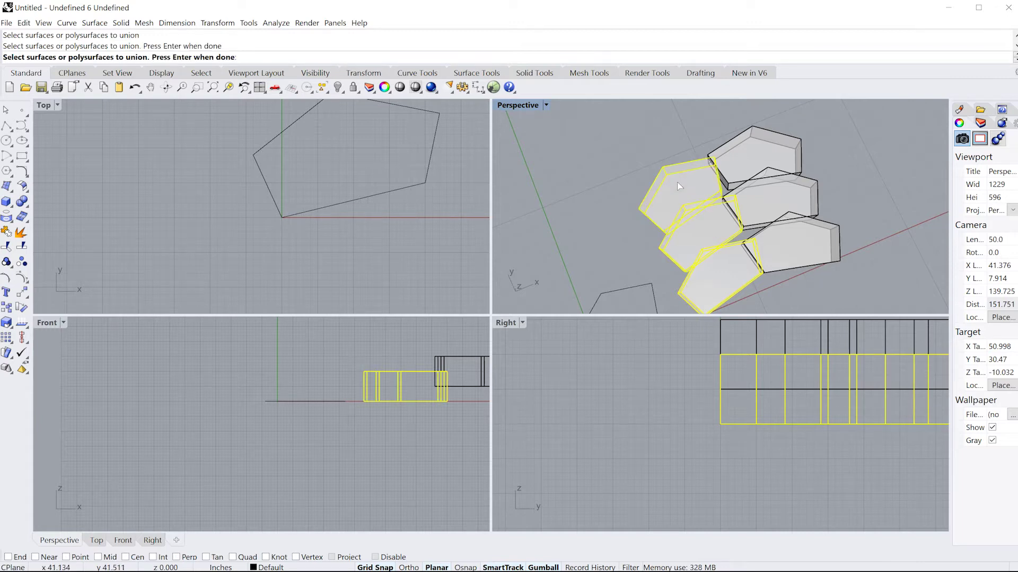
key(Return)
- Inspect the merged solid from several angles and compare how it selects with the three separate raised solids
right_drag(659, 275, 776, 180)
click(750, 222)
right_drag(751, 222, 786, 258)
click(785, 257)
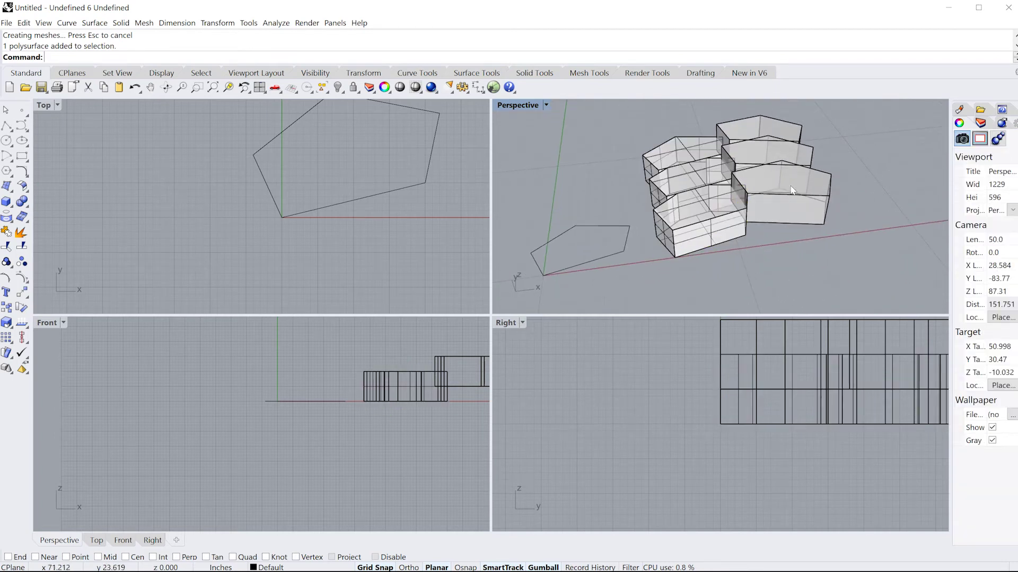
right_drag(801, 199, 792, 229)
click(648, 165)
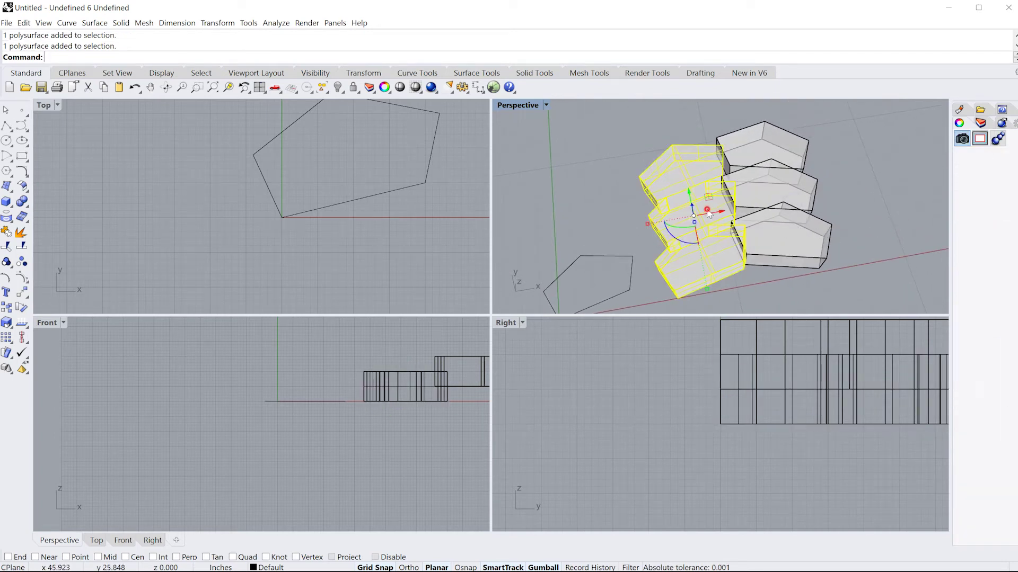
right_drag(665, 250, 636, 234)
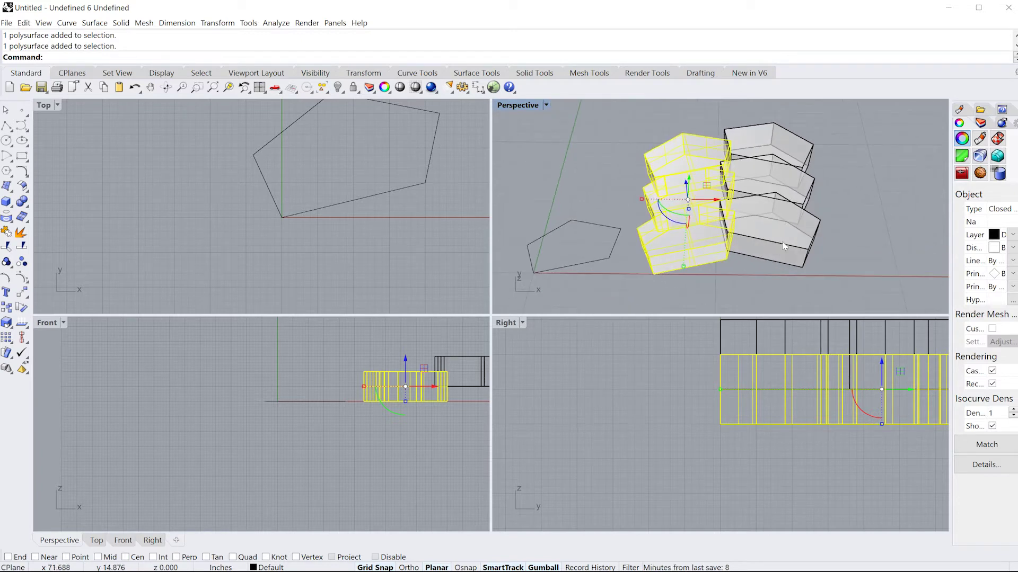
click(780, 239)
shift+click(793, 188)
shift+click(794, 144)
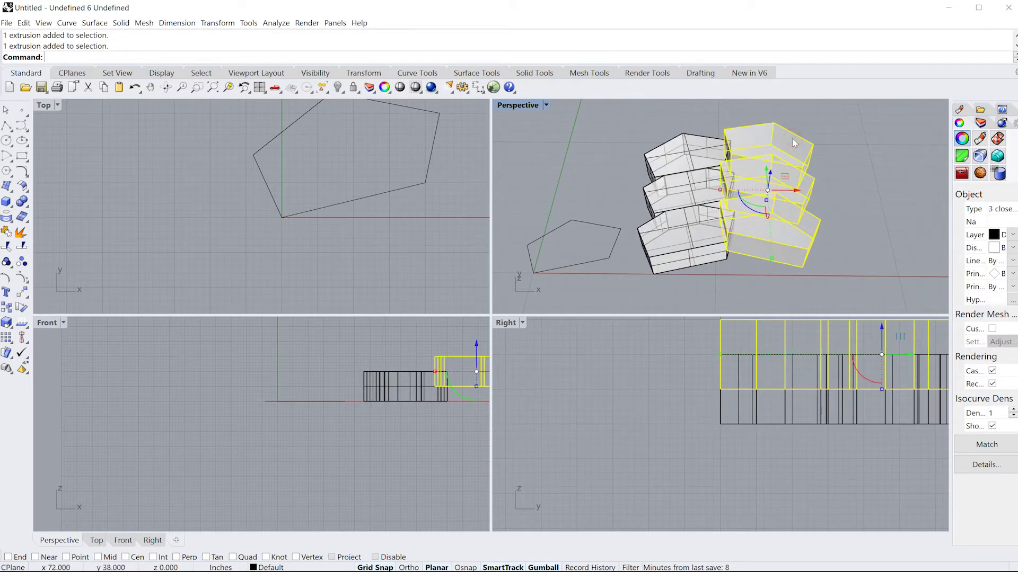
click(815, 151)
- Subtract the two outer raised solids from the middle raised one with a Boolean difference
right_drag(816, 151, 745, 237)
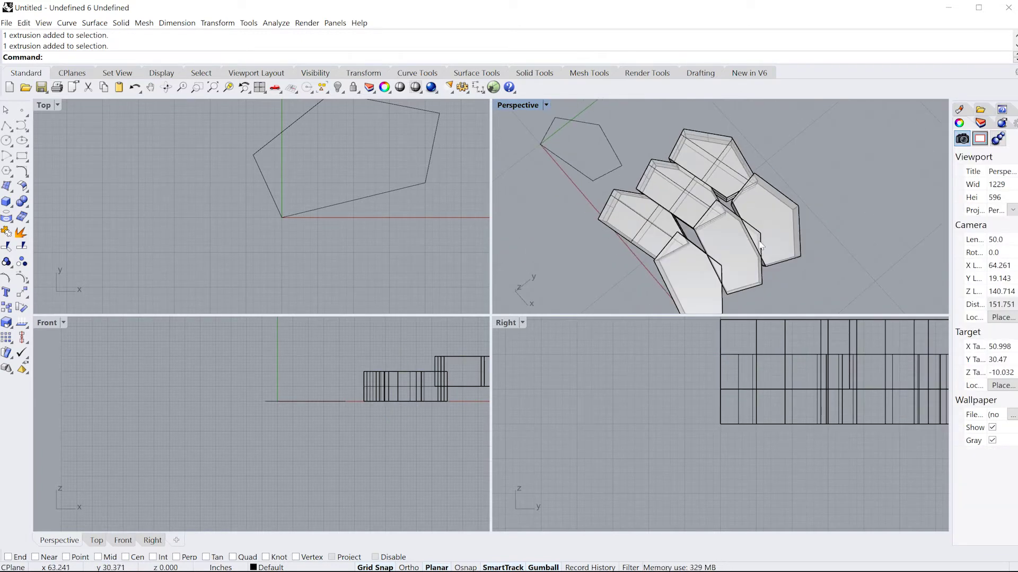
scroll(760, 245, up, 2)
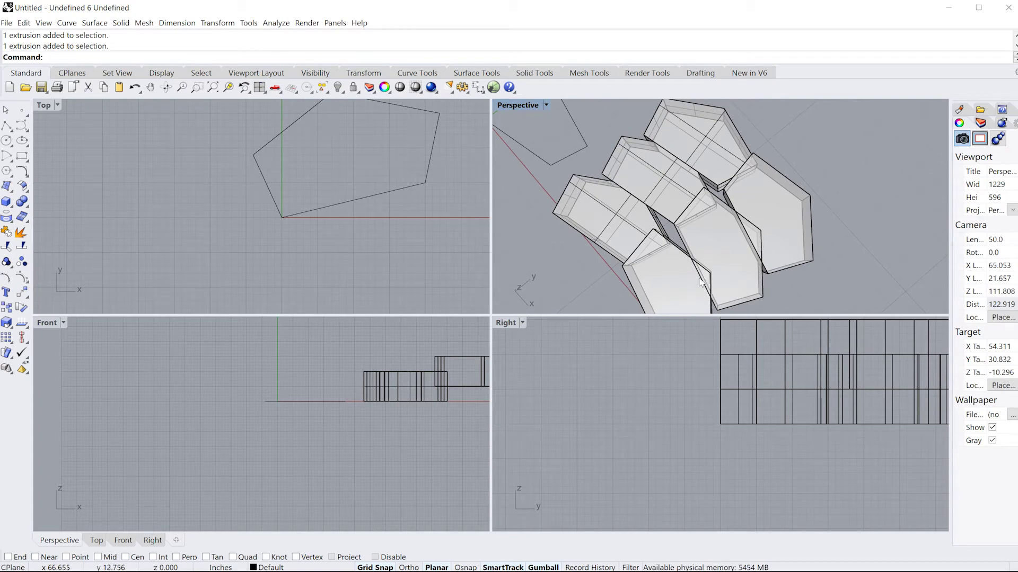
right_drag(701, 282, 698, 228)
right_drag(770, 225, 772, 324)
shift+right_drag(717, 225, 711, 159)
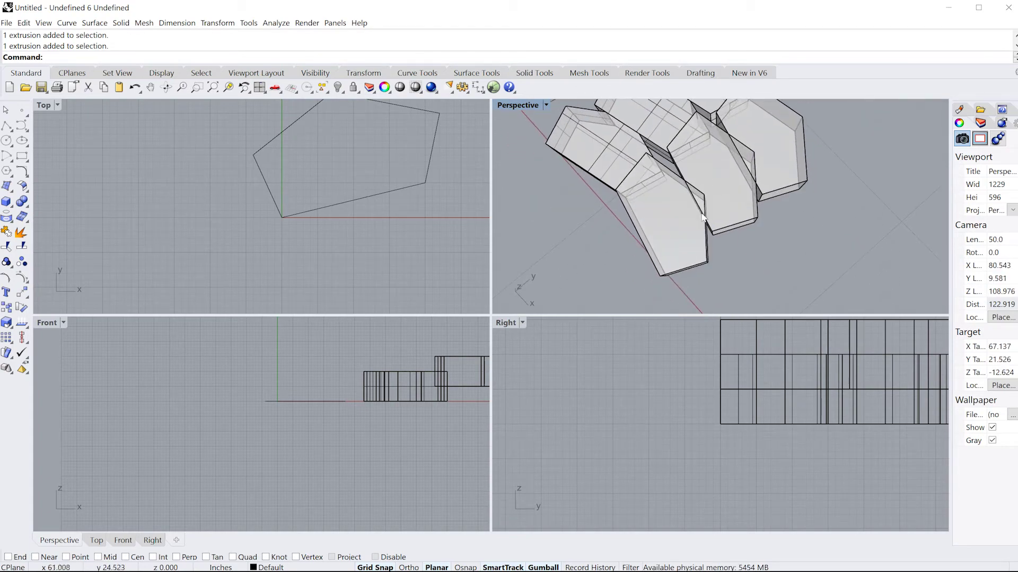
text(Boolean)
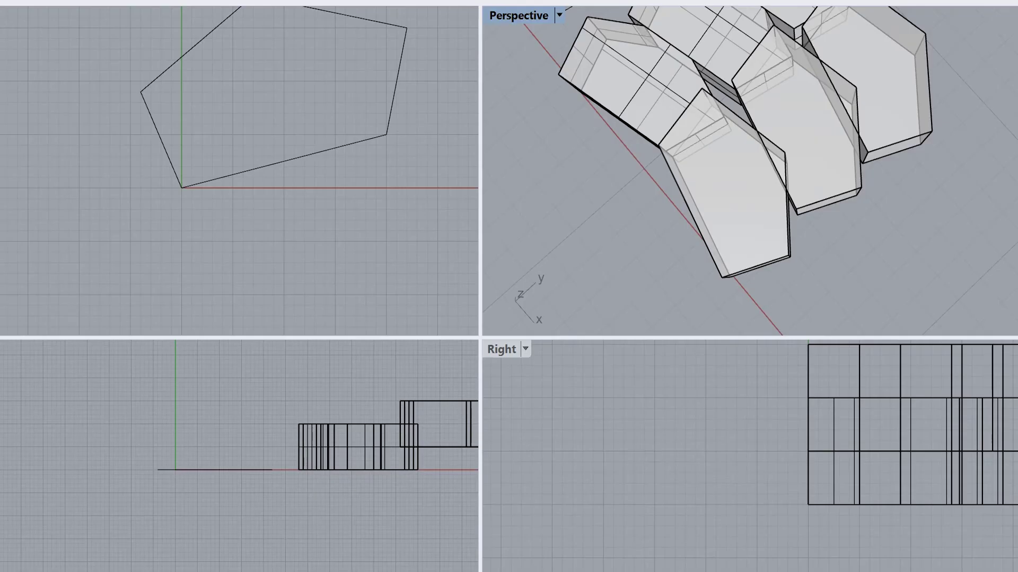
click(738, 219)
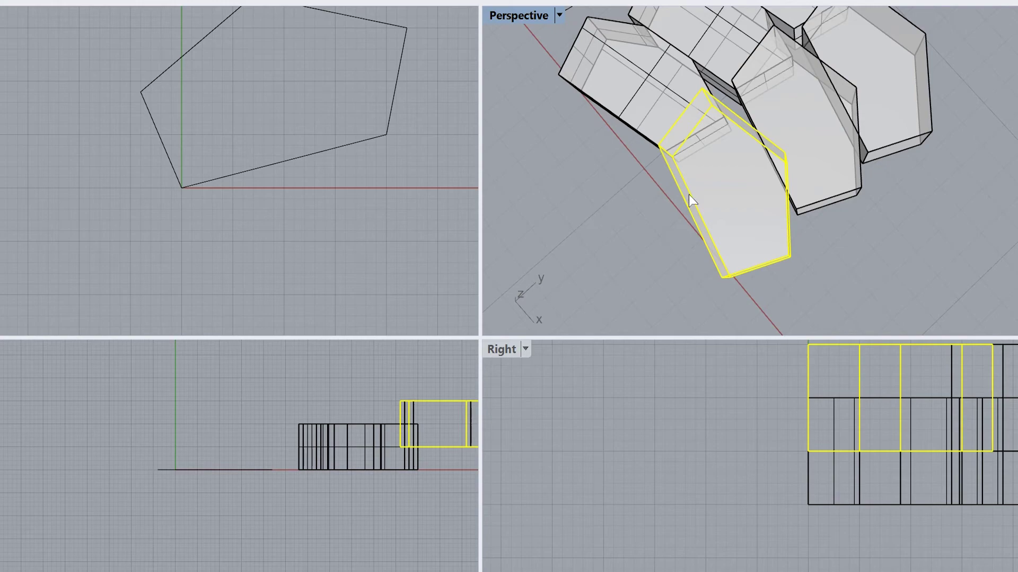
drag(688, 196, 824, 151)
click(879, 100)
right_click(886, 127)
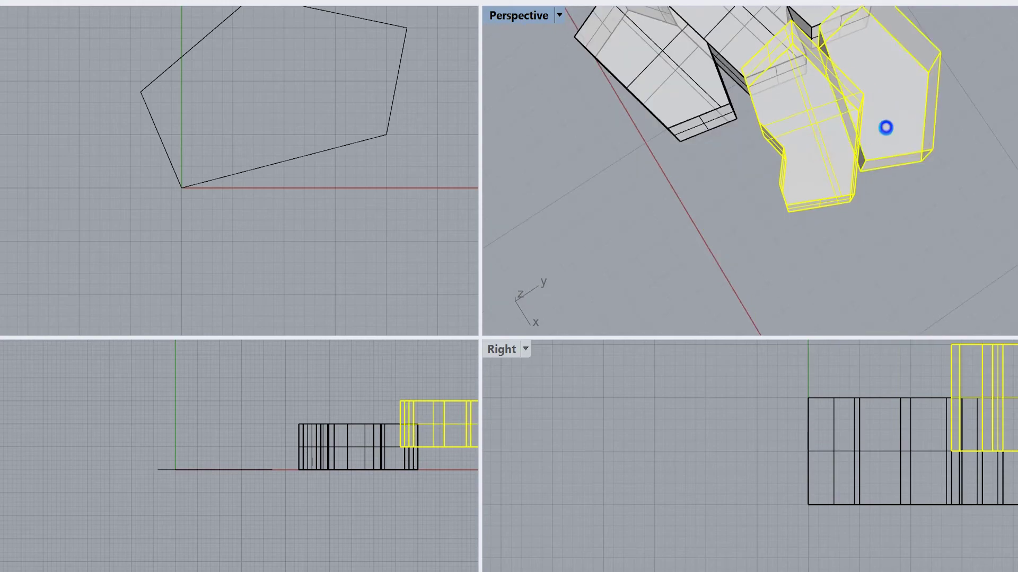
- Move the cut raised solid along the positive X axis with the gumball, away from the merged solid, and view its notches
right_drag(813, 137, 981, 63)
click(828, 100)
drag(827, 99, 891, 93)
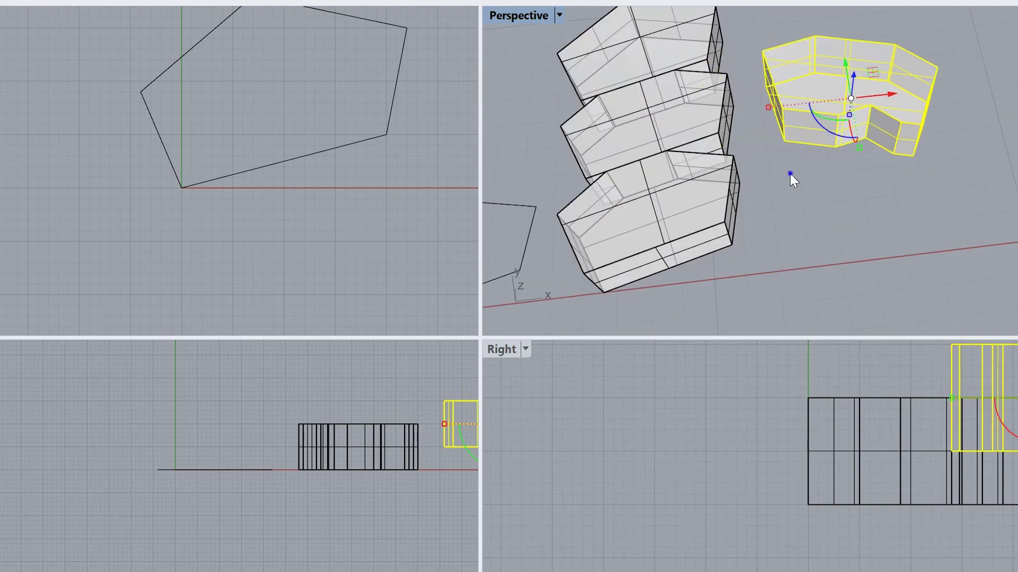
right_drag(790, 173, 775, 126)
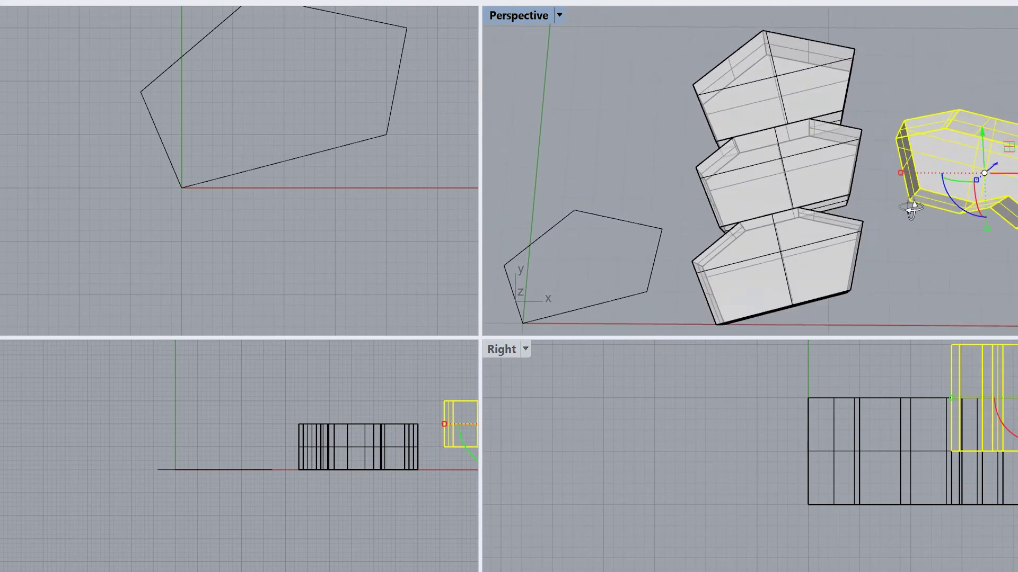